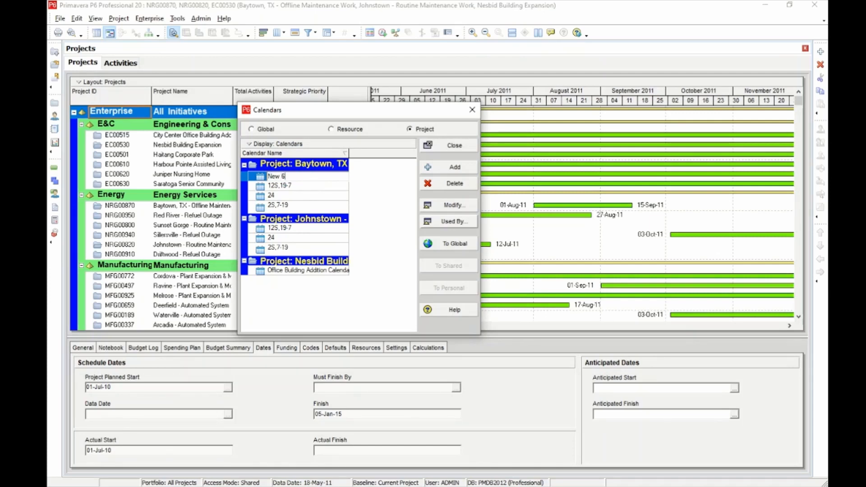
- Name the Baytown project calendar "New 6x24" and have it inherit holidays and exceptions from the 6x24 global calendar
type("ew 6x24")
left_click(391, 220)
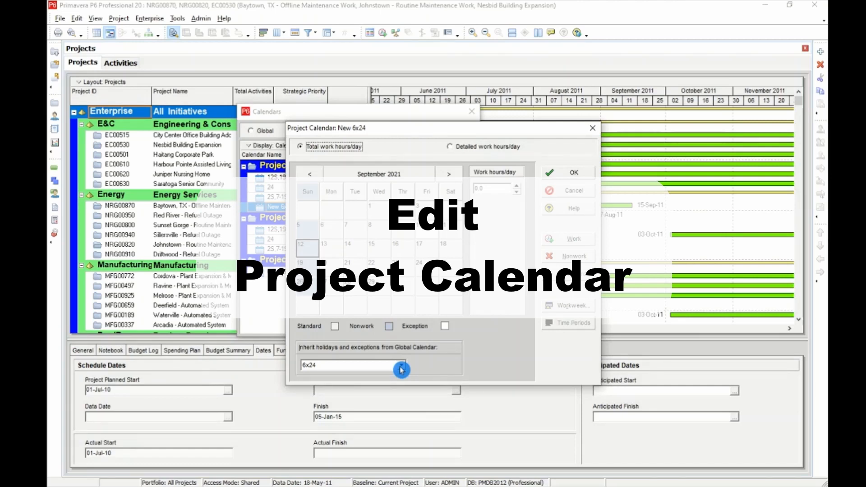
left_click(402, 369)
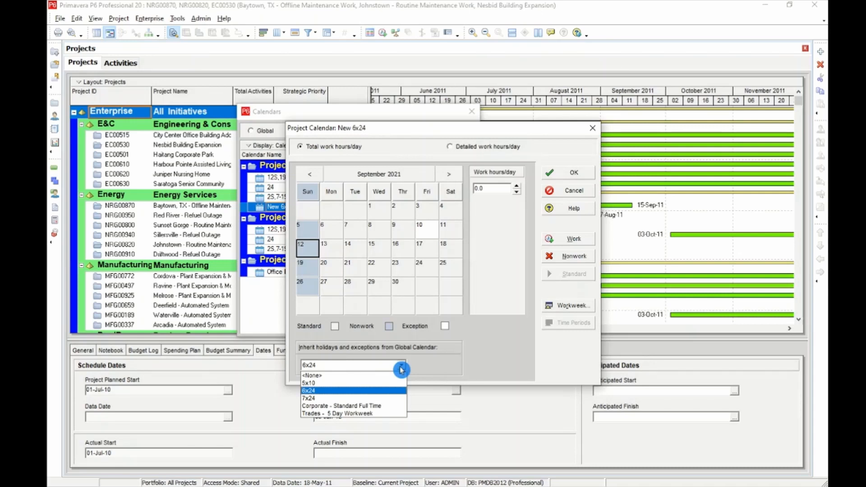
left_click(384, 391)
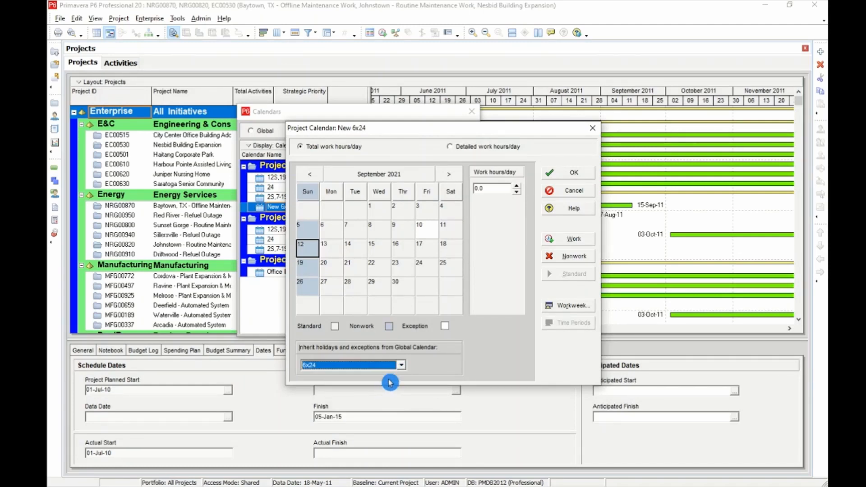
- Browse the calendar's month and year views from 2020 to 2023, then return to September 2021
left_click(426, 249)
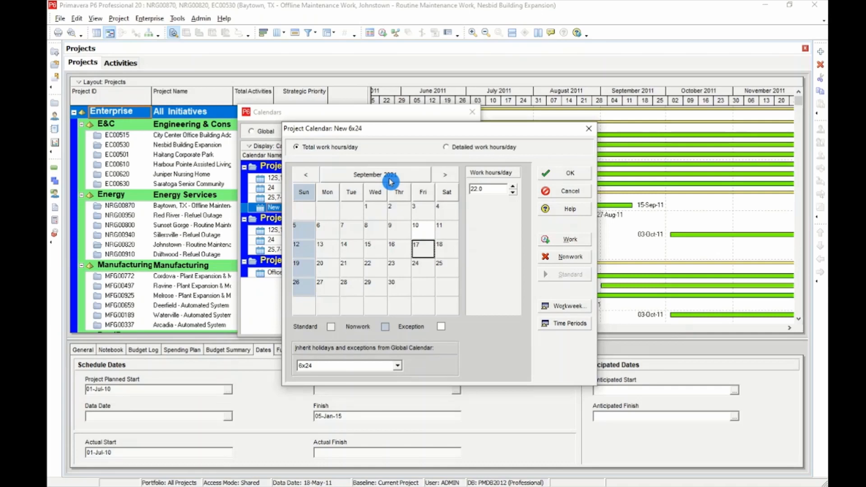
left_click(390, 180)
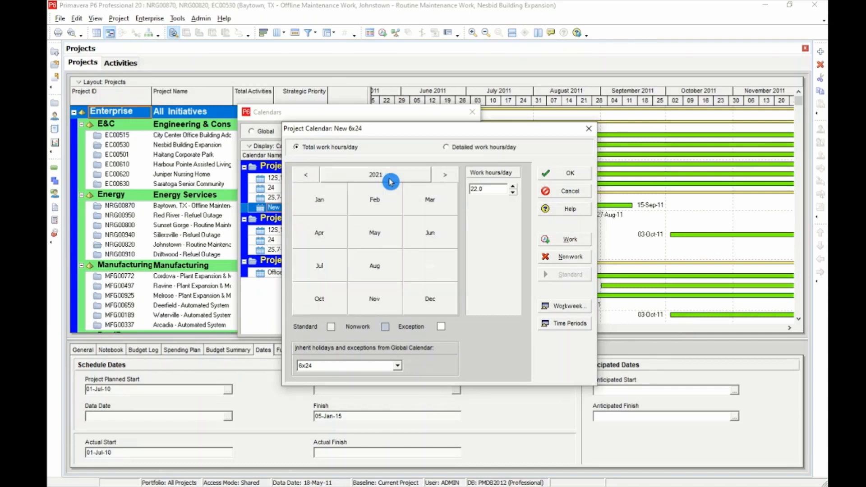
left_click(430, 257)
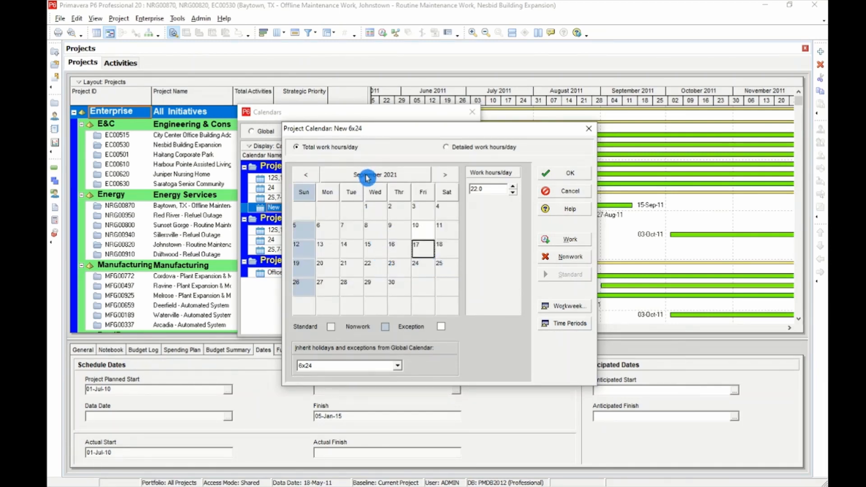
left_click(379, 180)
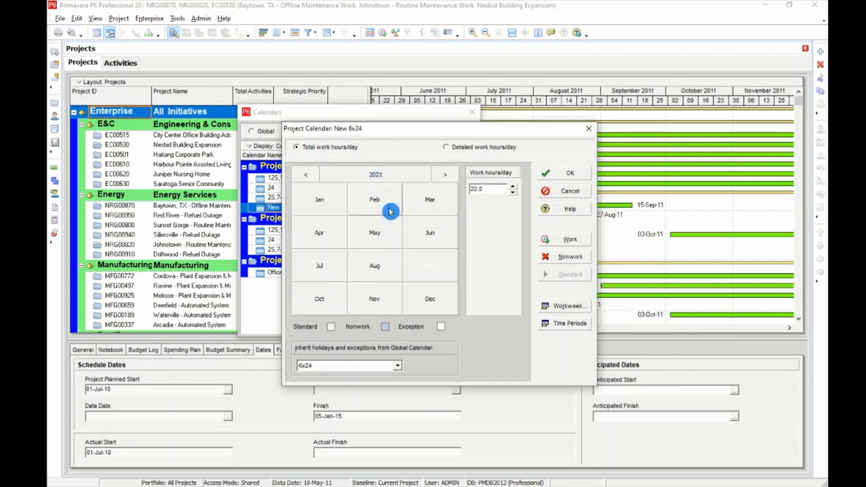
left_click(447, 178)
left_click(447, 178)
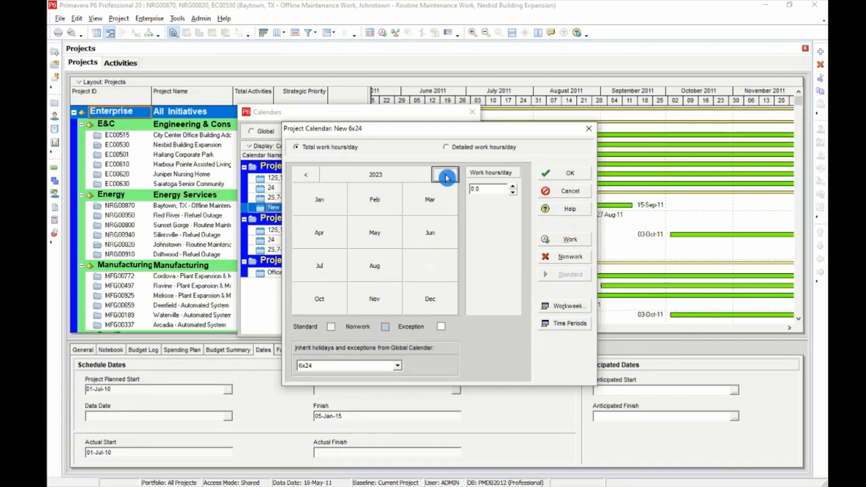
left_click(314, 178)
left_click(315, 178)
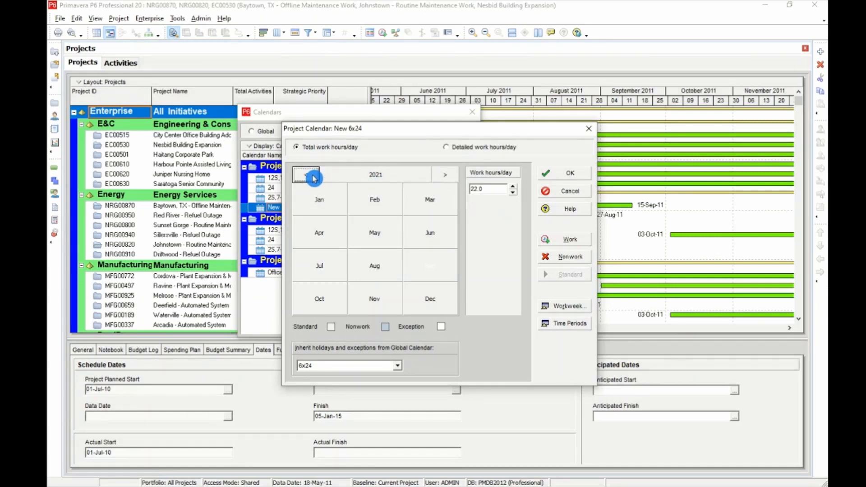
left_click(314, 178)
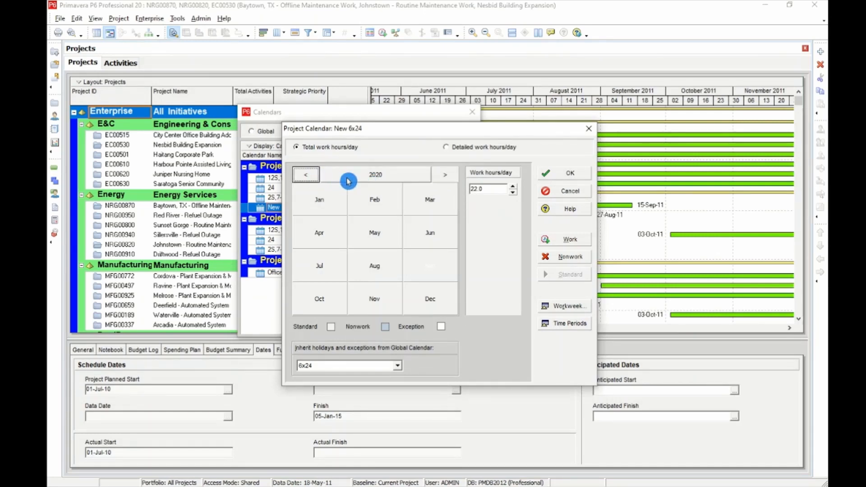
left_click(446, 177)
left_click(395, 176)
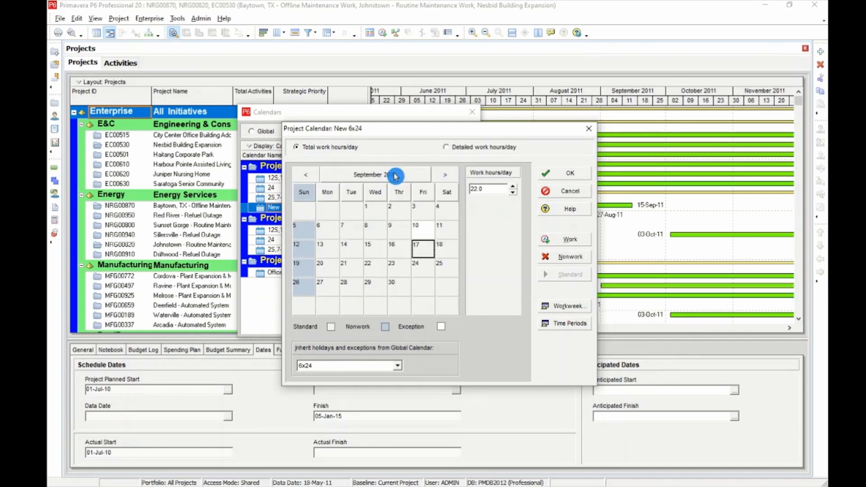
left_click(376, 198)
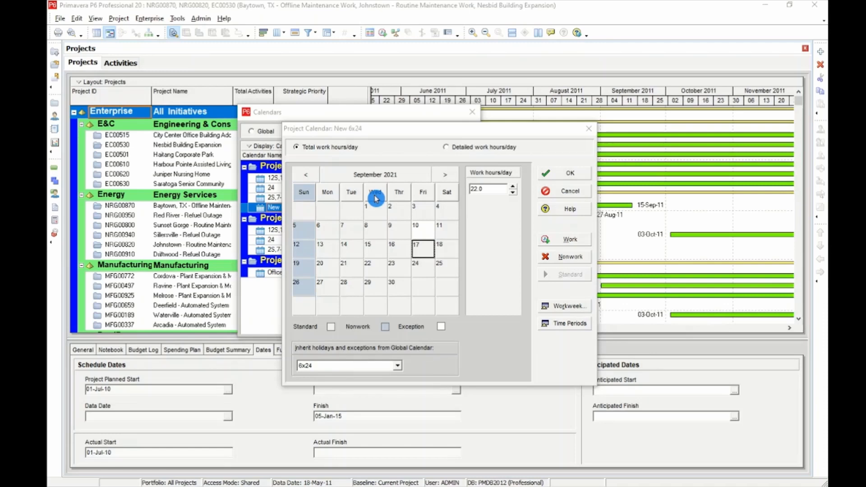
left_click(380, 332)
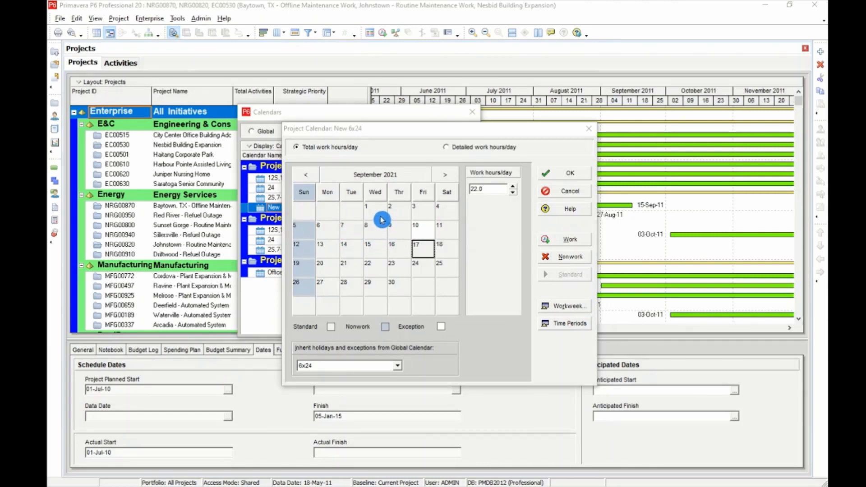
- Select all Saturdays in September 2021, then 10 and 22 September together, then the range 1 to 10 September
left_click(447, 194)
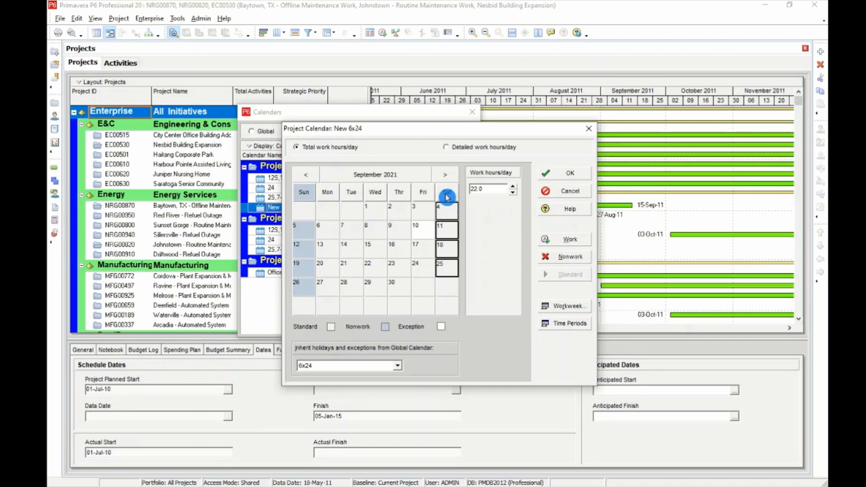
left_click(423, 231)
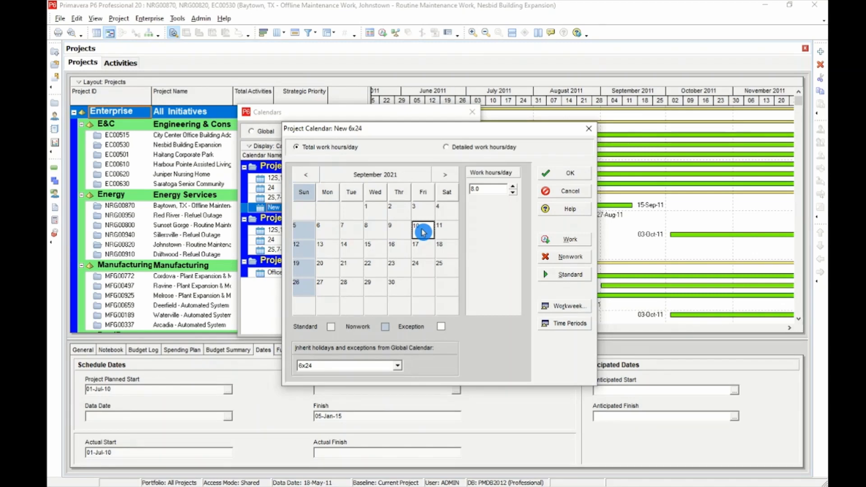
left_click(379, 270)
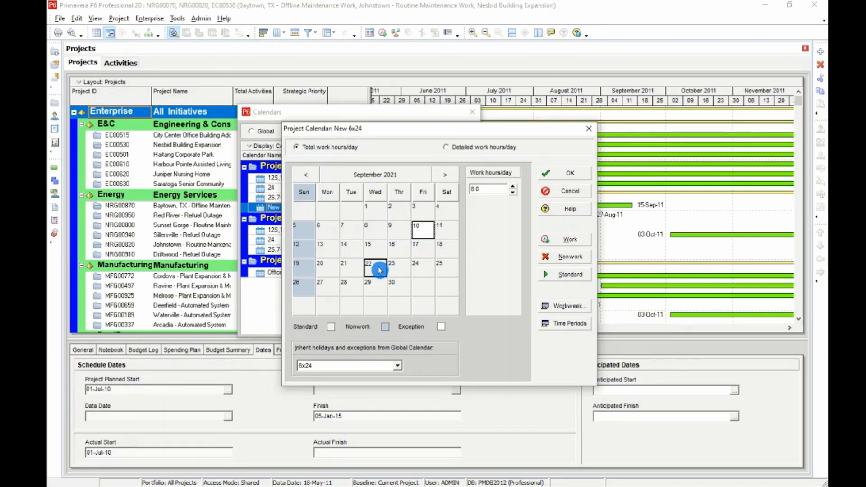
left_click(380, 216)
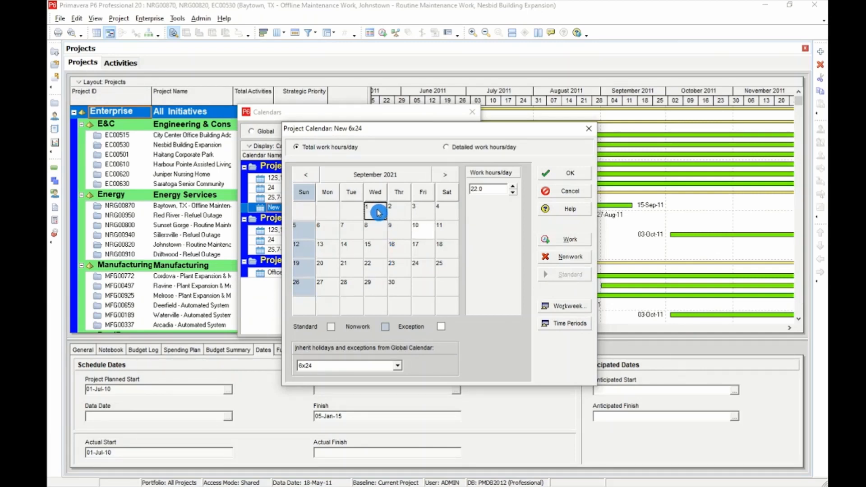
left_click(424, 232, "shift")
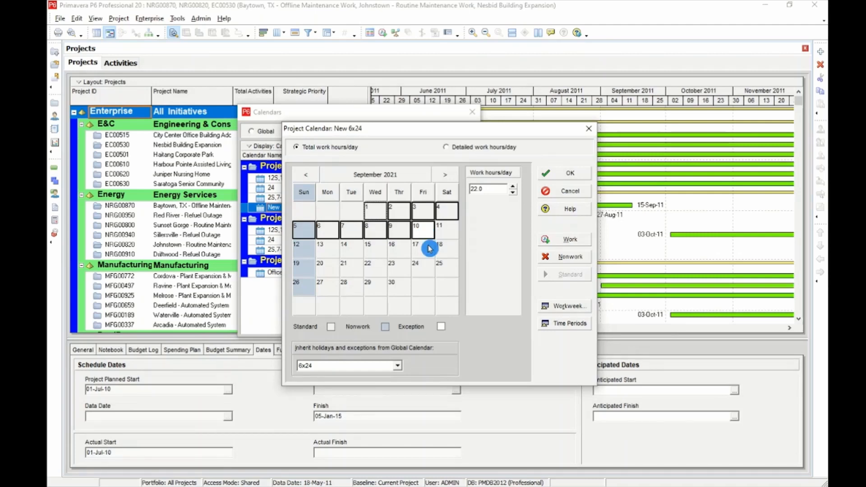
- Make 16 September 2021 a nonwork day
left_click(401, 251)
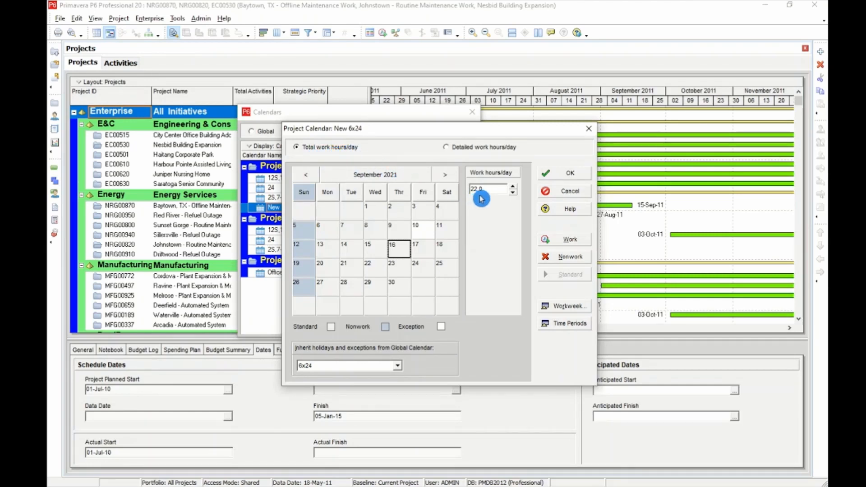
left_click(560, 257)
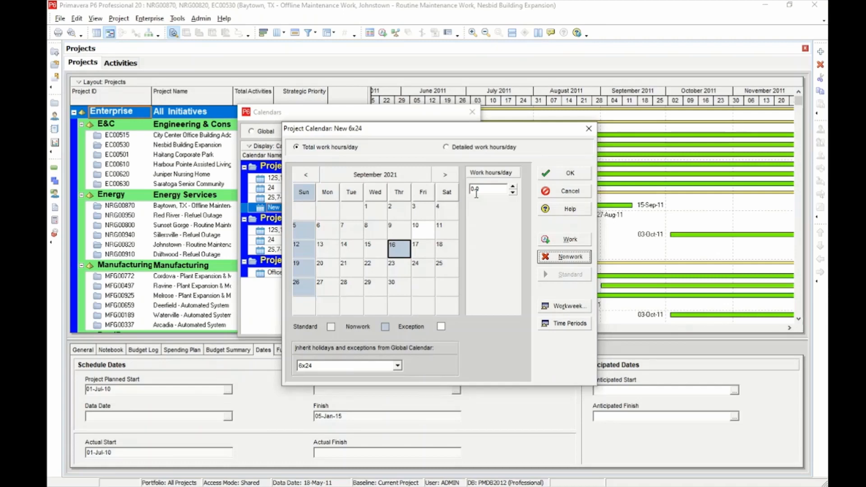
left_click(453, 267)
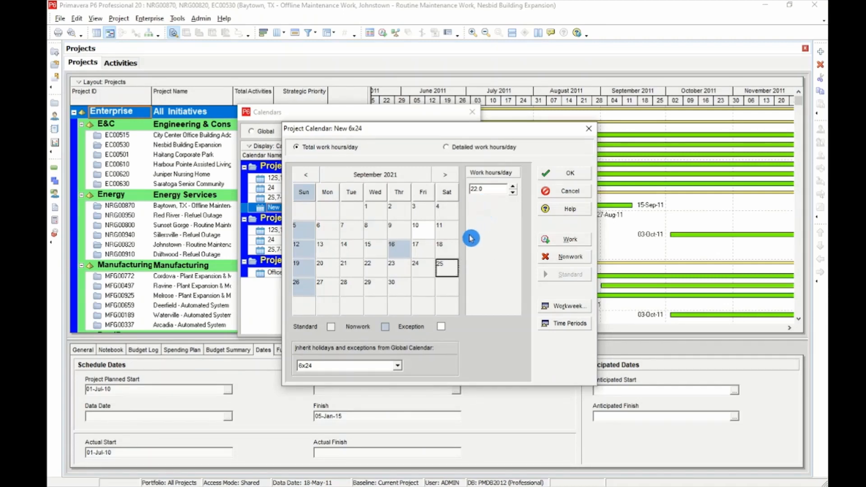
- Turn 16 September 2021 into a work day, then reset it to standard hours
left_click(403, 252)
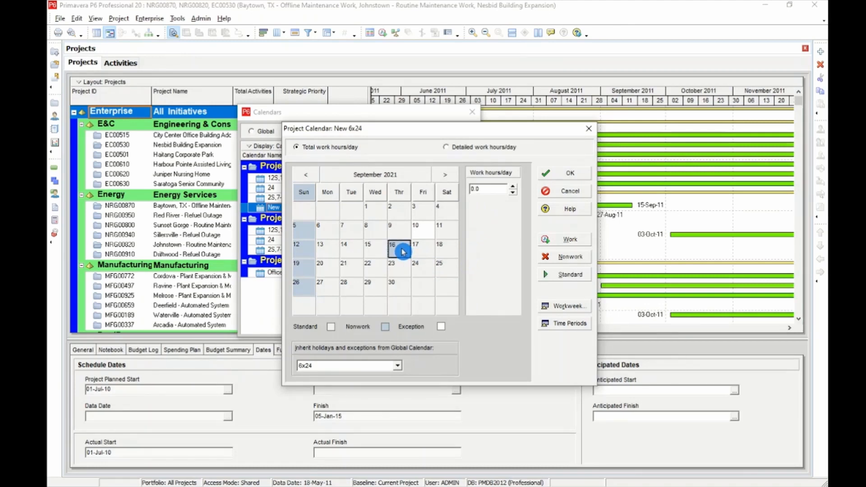
left_click(554, 242)
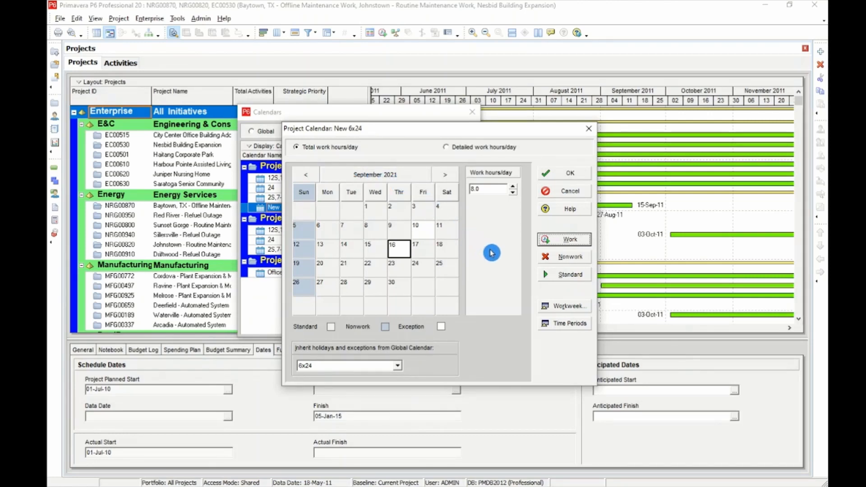
left_click(570, 277)
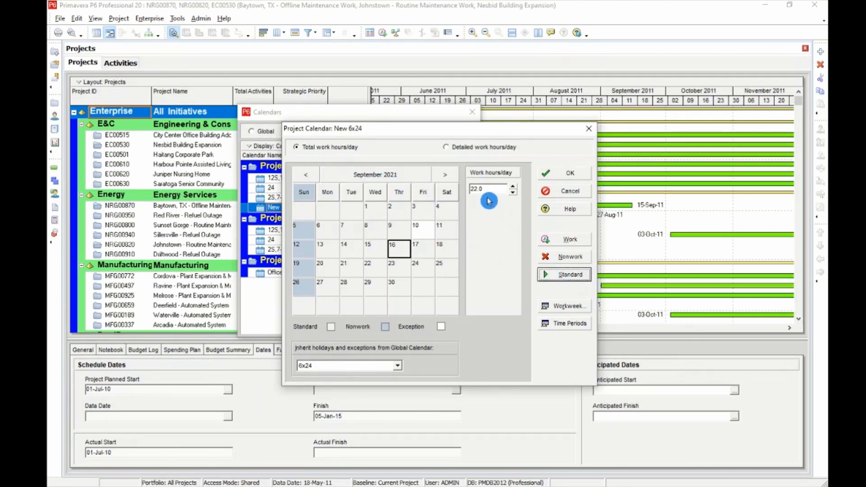
- Reset the exception on 10 September 2021 to standard work hours
left_click(425, 233)
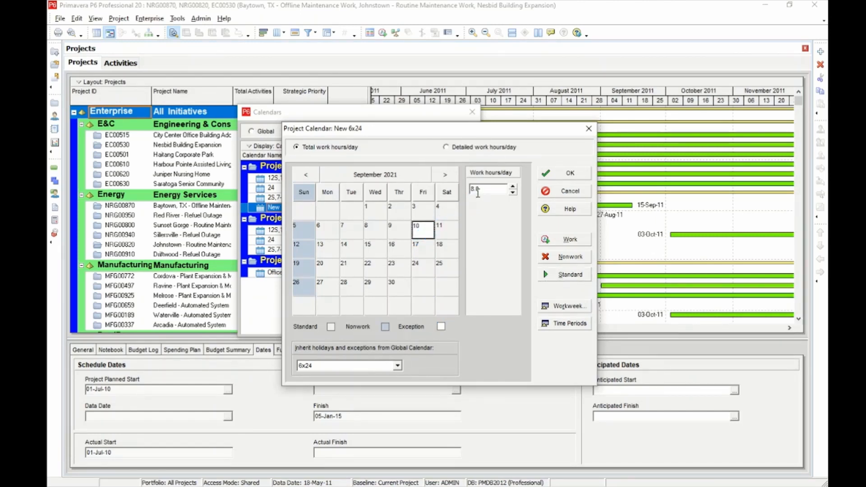
left_click(568, 276)
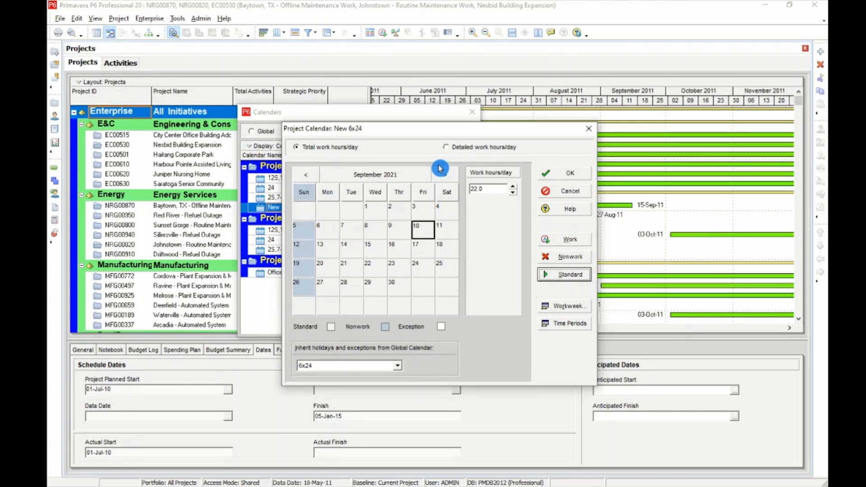
- Switch to detailed work hours per day and make 5:00 to 6:00 nonwork time on 10 September 2021
left_click(447, 149)
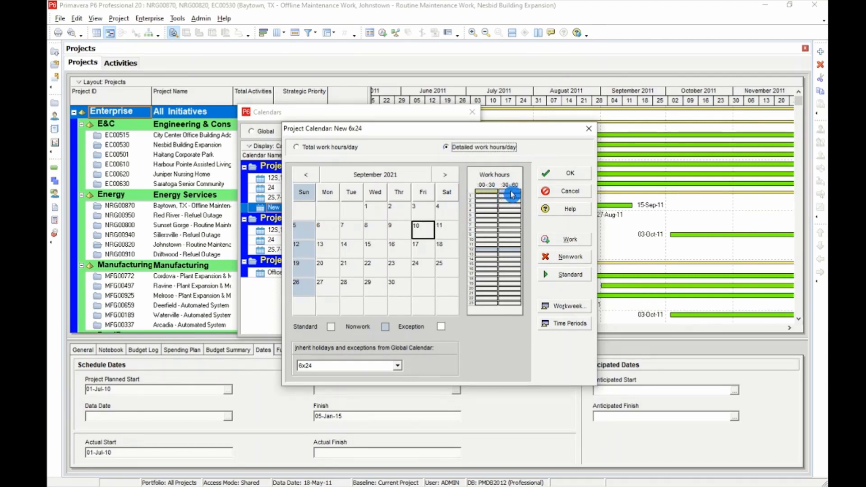
left_click_drag(512, 195, 505, 253)
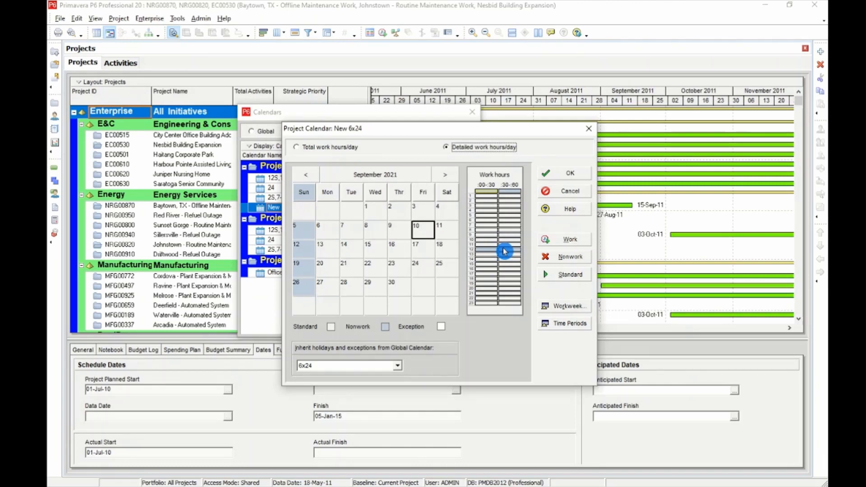
left_click_drag(505, 251, 494, 225)
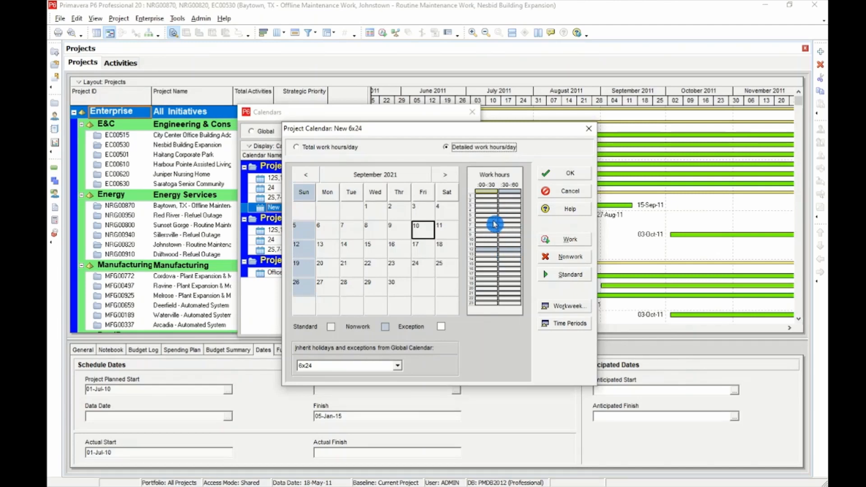
left_click(491, 216)
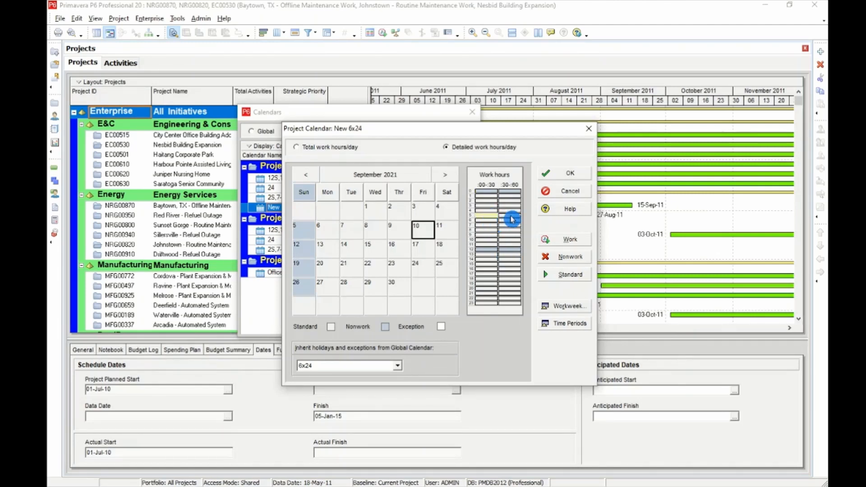
left_click(511, 216)
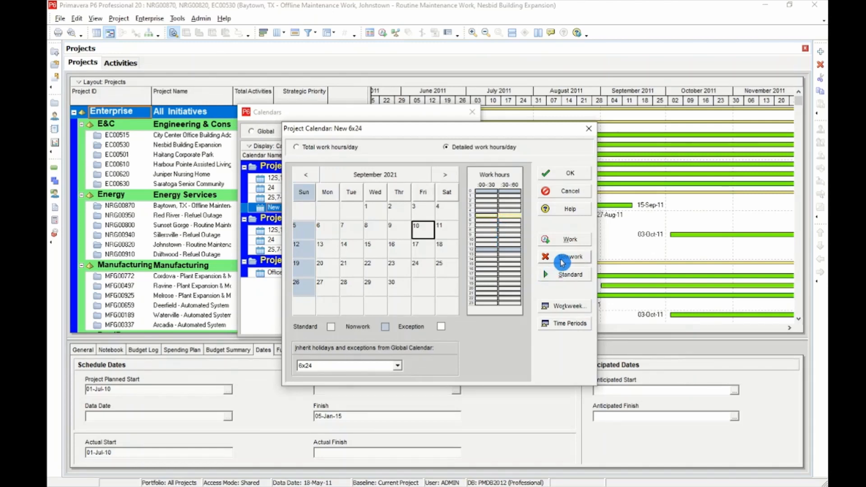
left_click(564, 244)
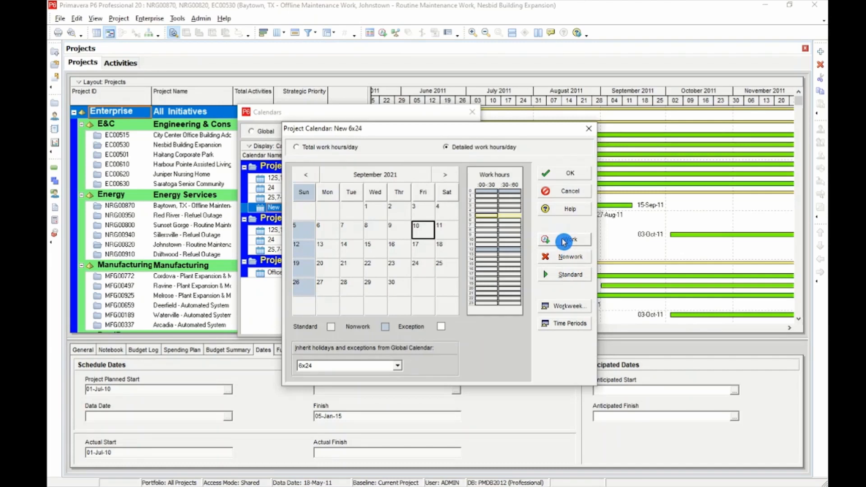
left_click(564, 254)
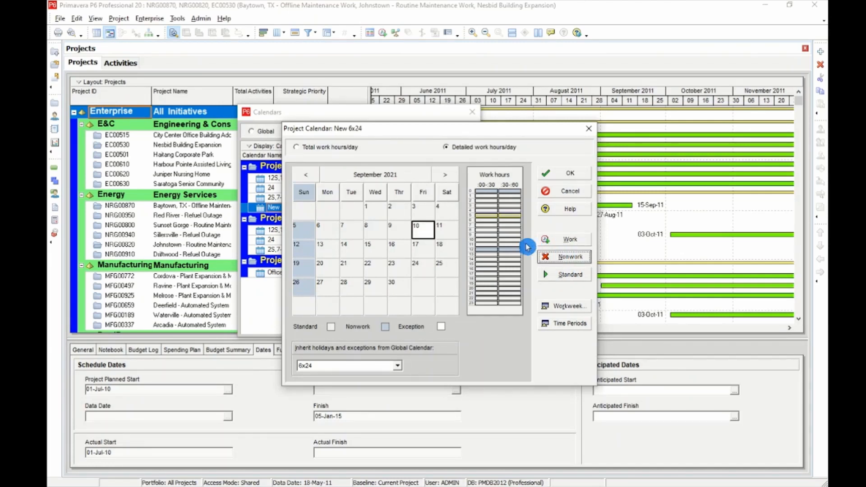
- Make 5:00 to 6:00 work time again on 10 September 2021
left_click(503, 236)
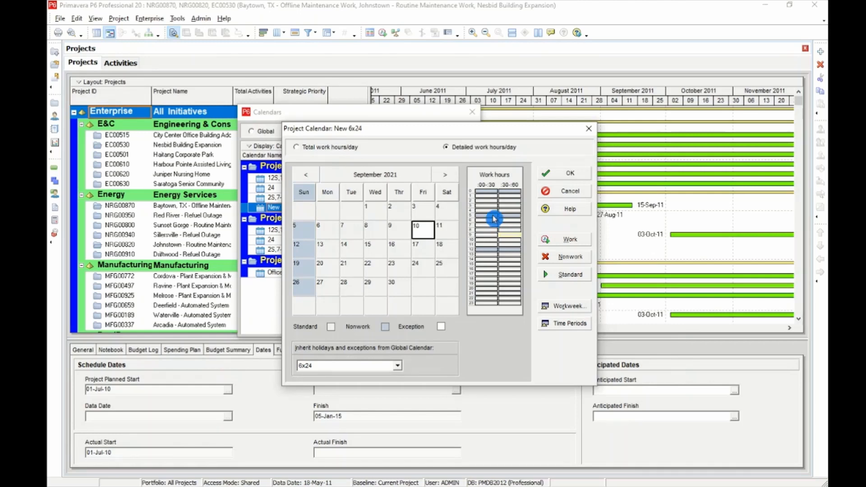
left_click_drag(494, 217, 515, 220)
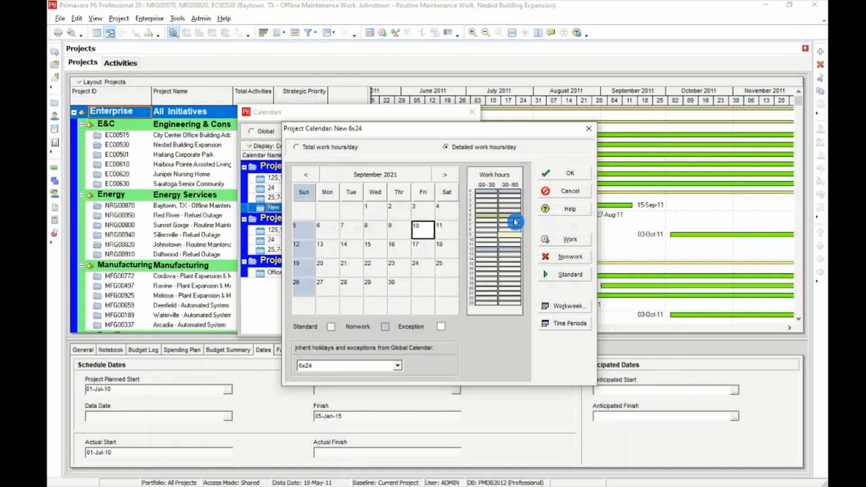
left_click(569, 243)
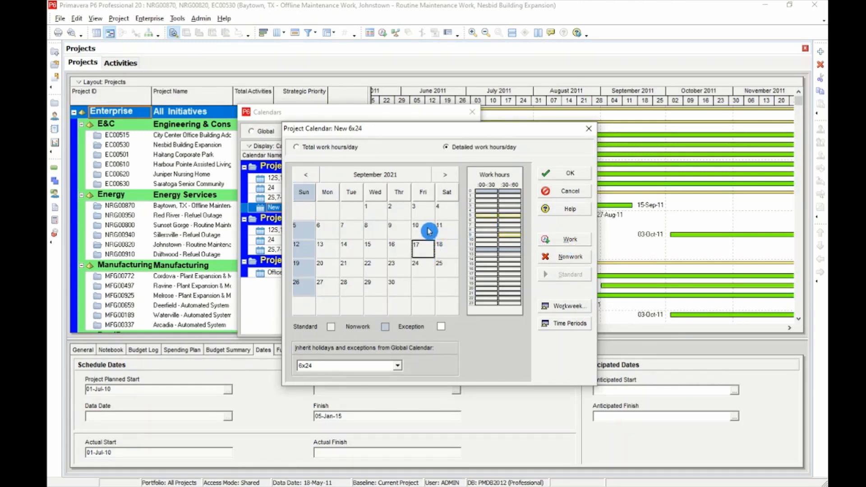
- Switch the calendar to total work hours per day and review its hours per time period, leaving them without saving
left_click(302, 148)
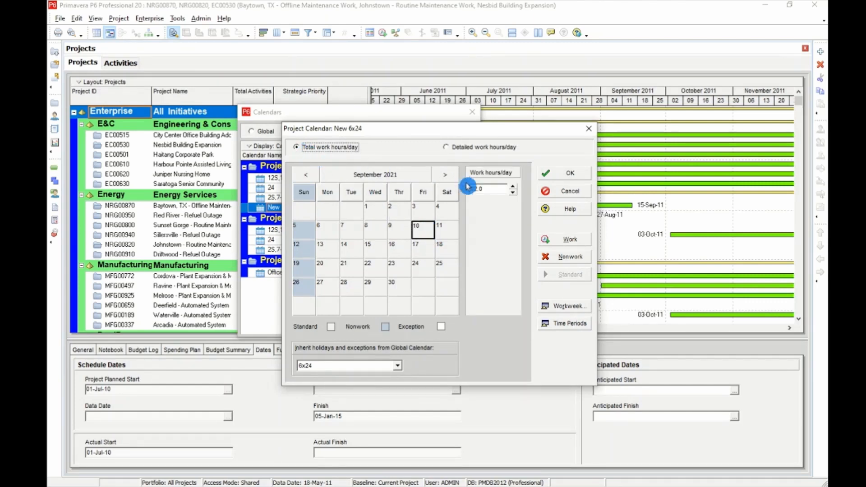
left_click(447, 231)
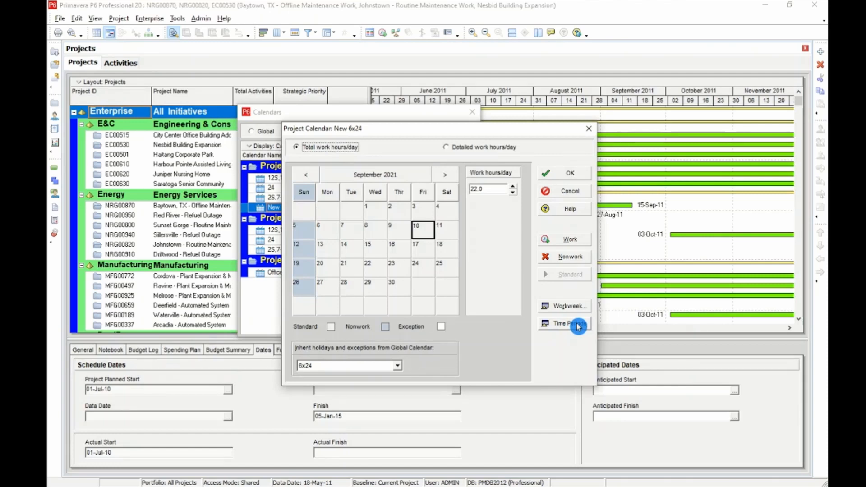
left_click(579, 327)
left_click_drag(561, 290, 479, 159)
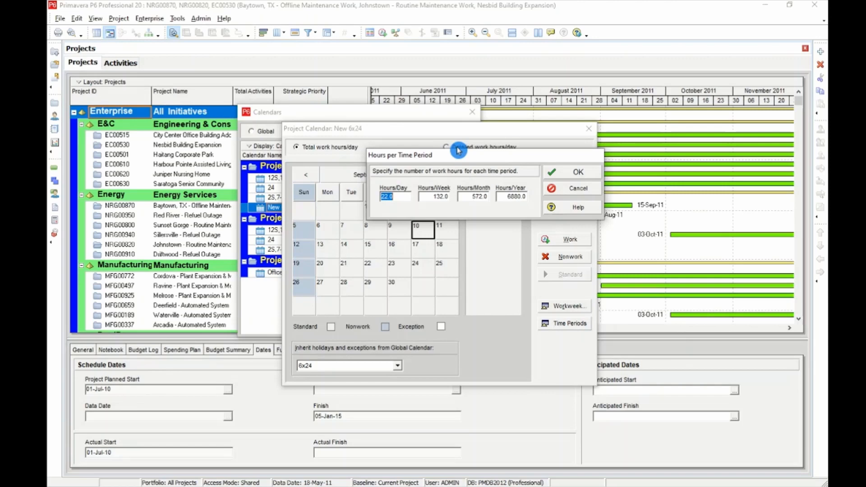
left_click_drag(458, 151, 458, 190)
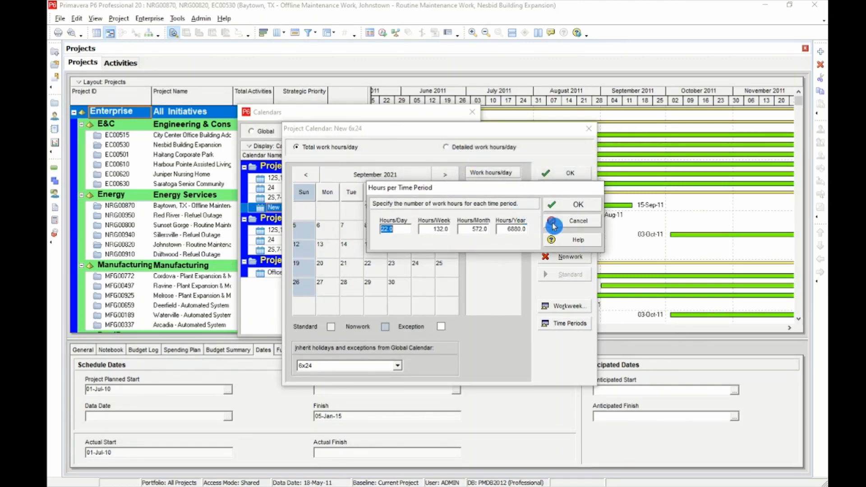
left_click(554, 226)
- Switch back to detailed work hours per day, then review and accept the hours per time period
left_click(447, 147)
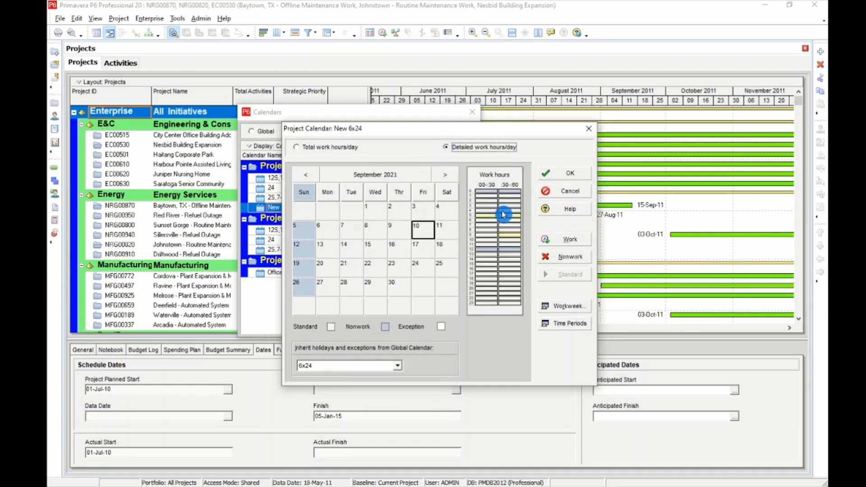
left_click(578, 324)
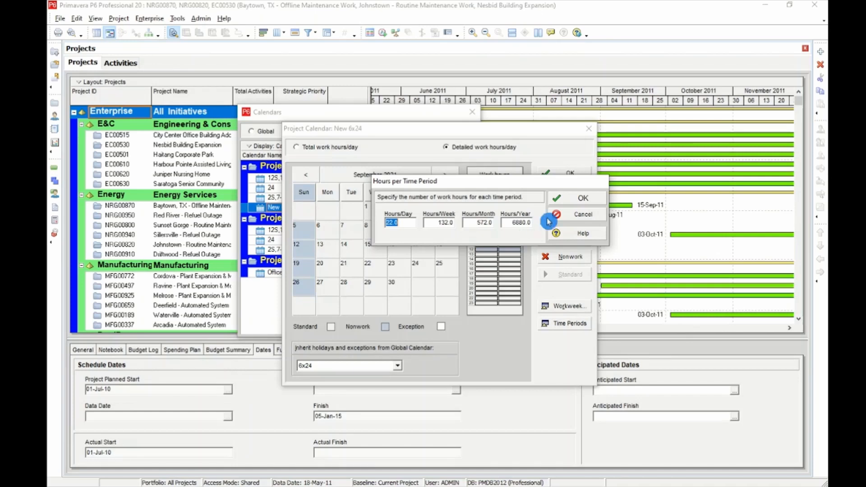
left_click(594, 202)
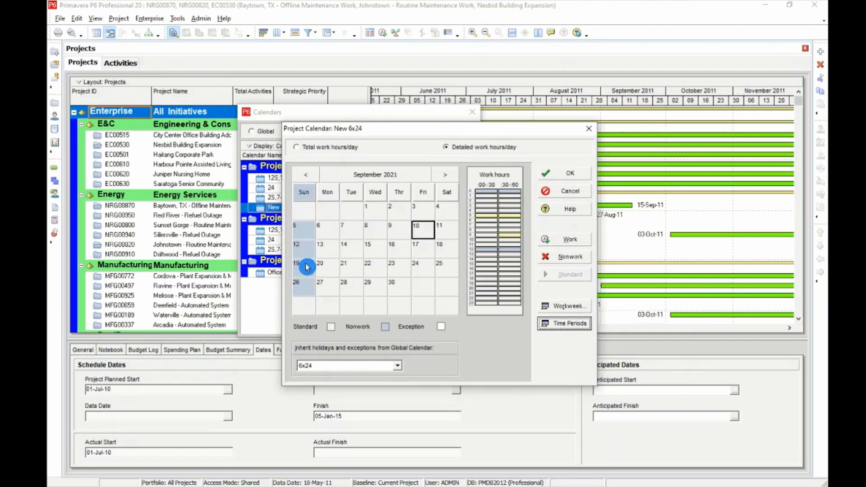
- Examine the calendar's standard weekly work hours for each day from Sunday to Saturday
left_click(576, 310)
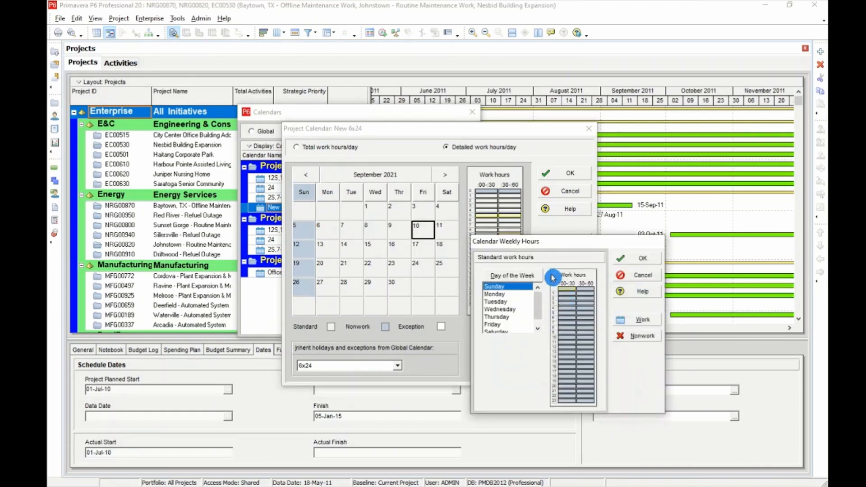
left_click_drag(556, 246, 471, 116)
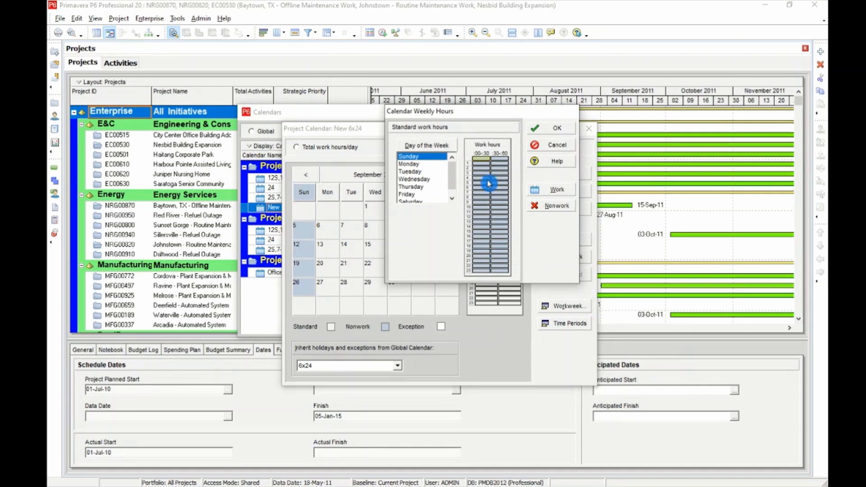
left_click(414, 165)
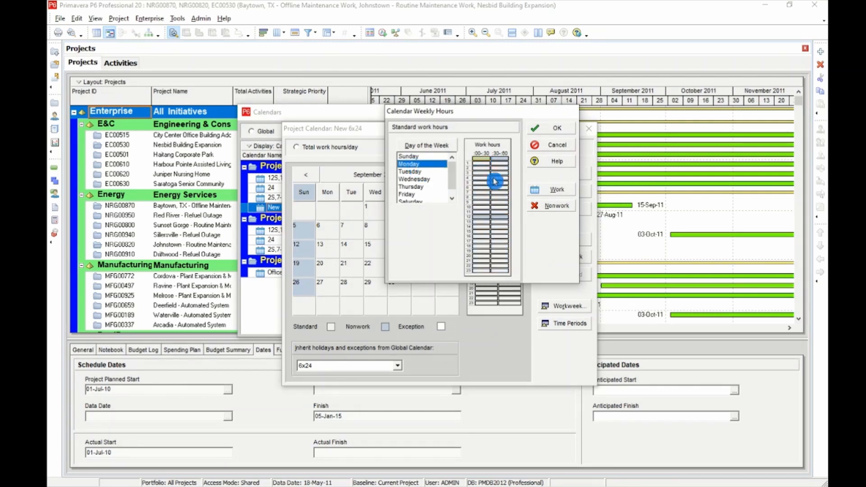
left_click(418, 172)
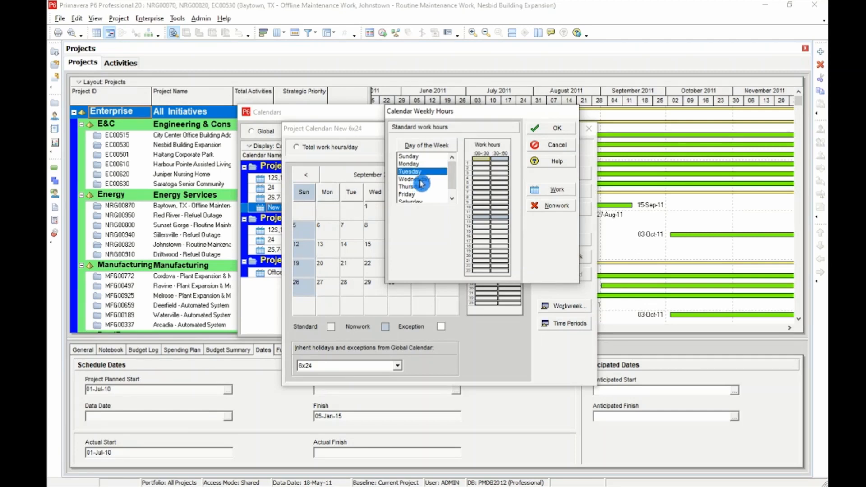
left_click(421, 181)
left_click(421, 187)
left_click(422, 195)
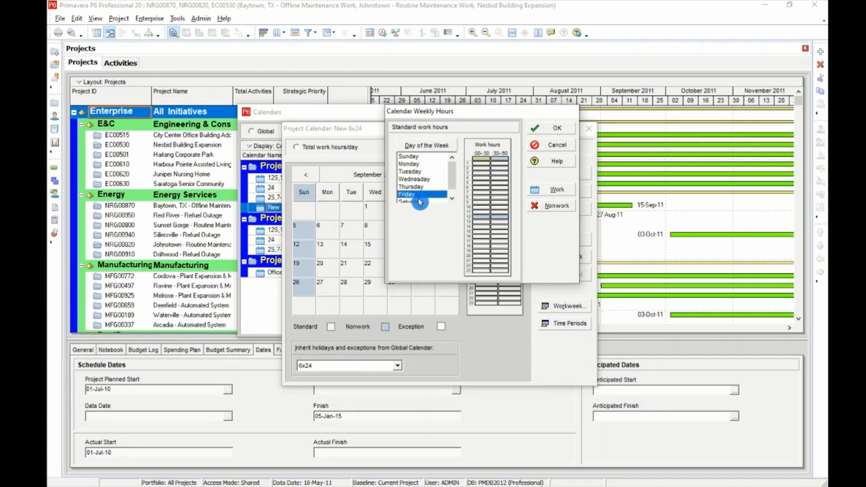
left_click(423, 202)
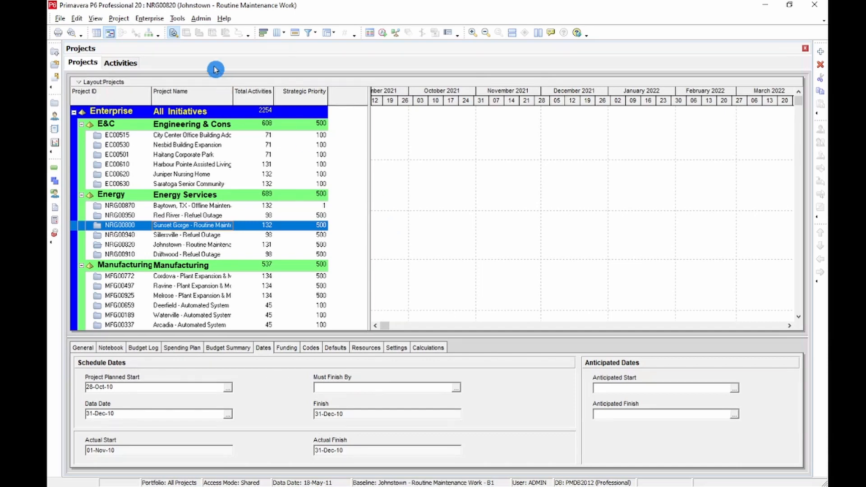
- Open the project calendars list and check where the 12S,19-7 calendar is used
left_click(149, 18)
left_click(153, 32)
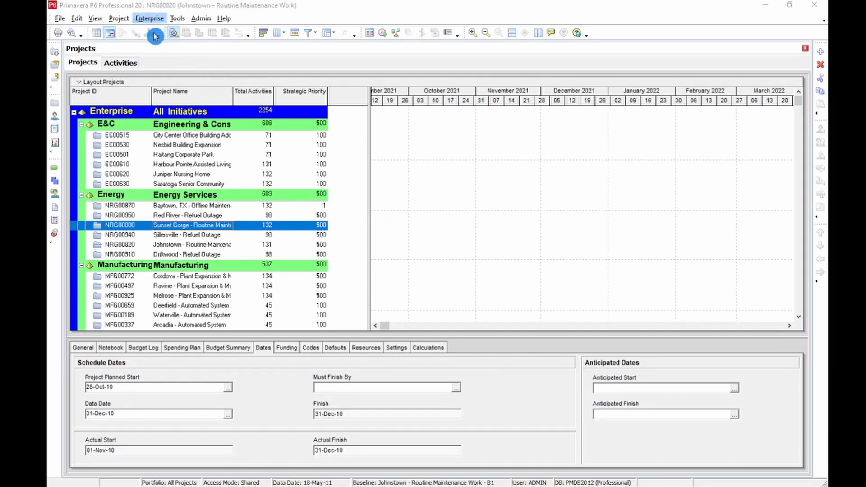
left_click(293, 190)
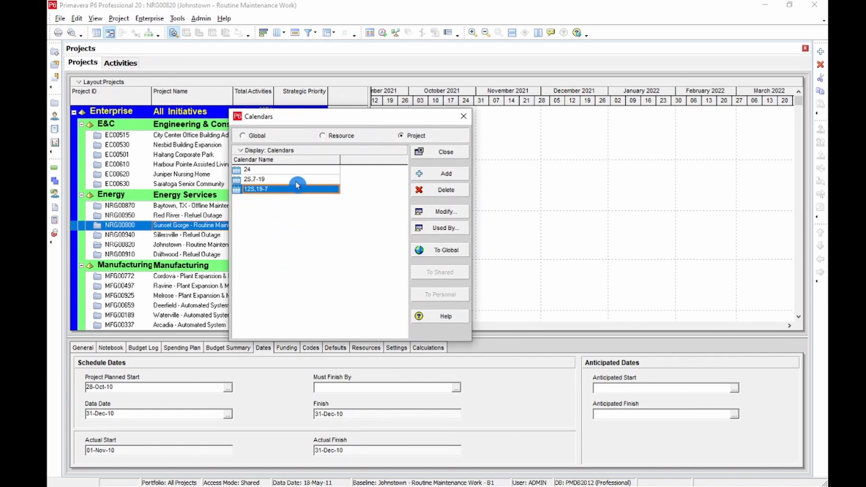
left_click(459, 229)
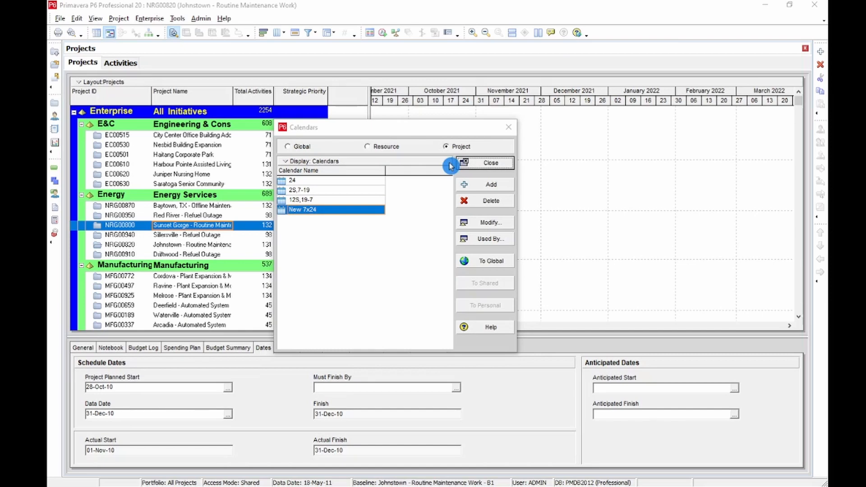
- Delete the New 7x24 project calendar, opting to select a replacement calendar for the activities that use it
left_click(354, 201)
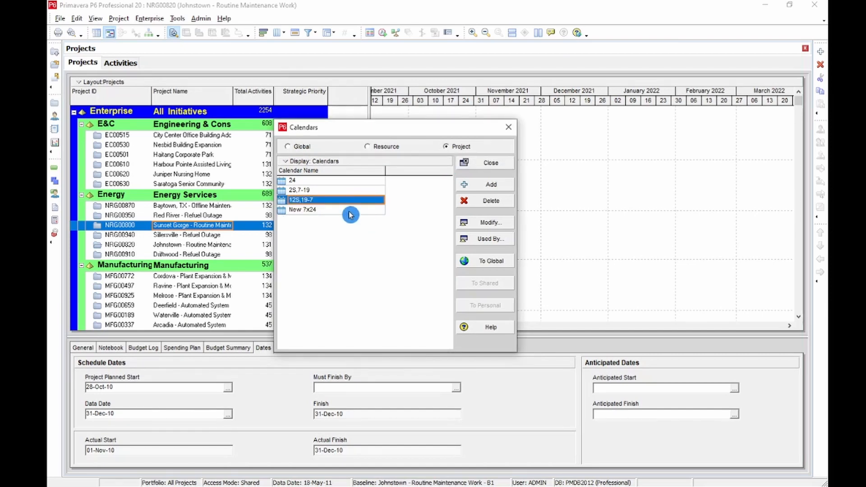
left_click(350, 211)
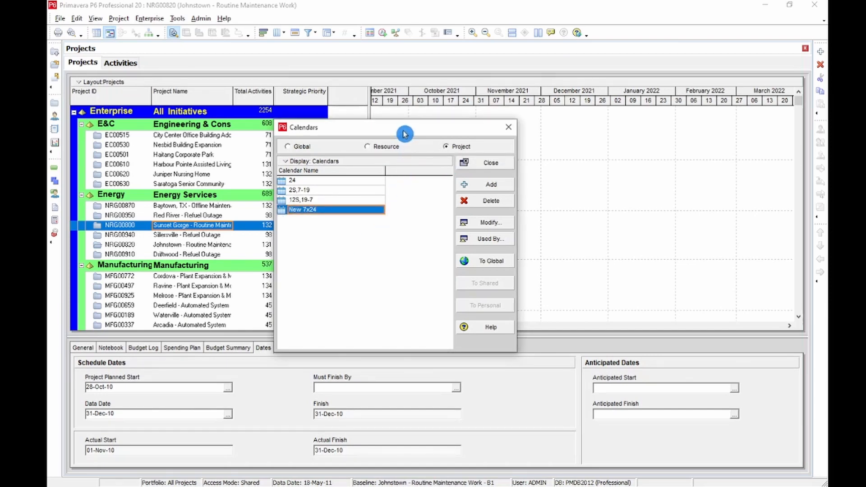
left_click_drag(405, 132, 416, 93)
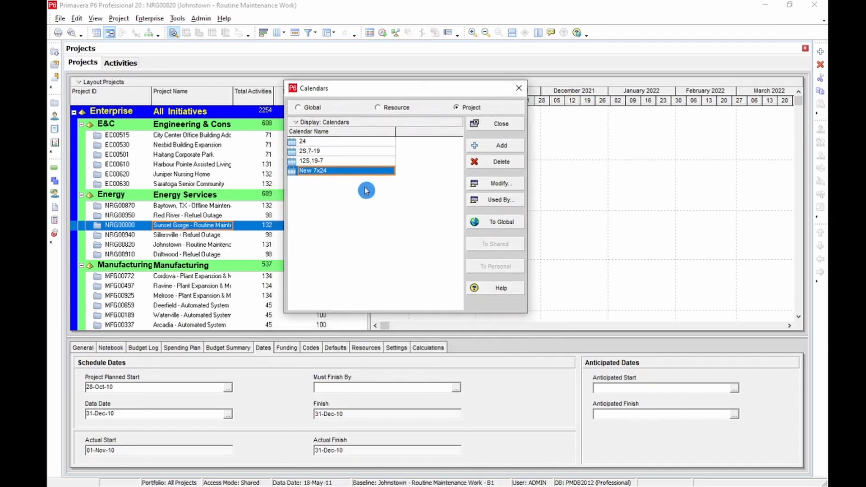
left_click(498, 167)
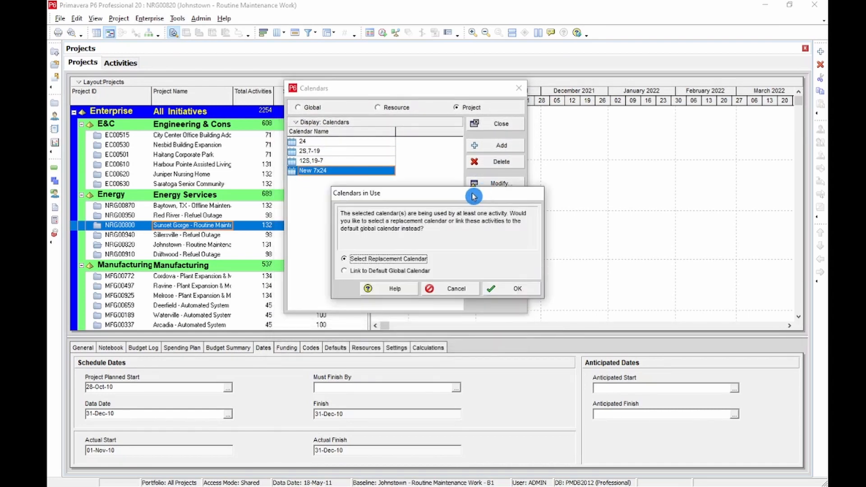
left_click_drag(474, 196, 471, 184)
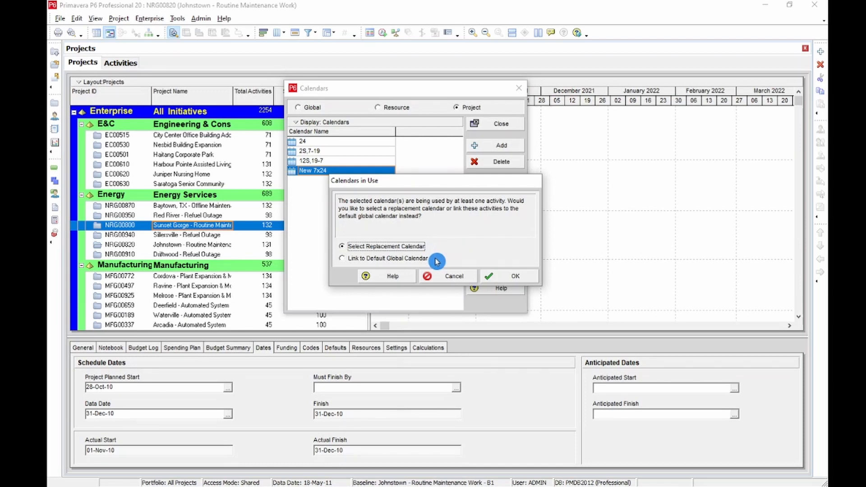
left_click_drag(437, 180, 411, 193)
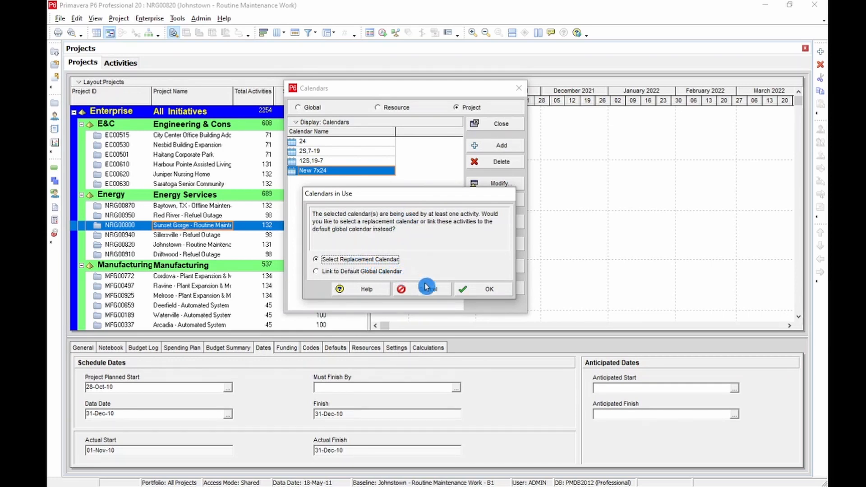
left_click(463, 292)
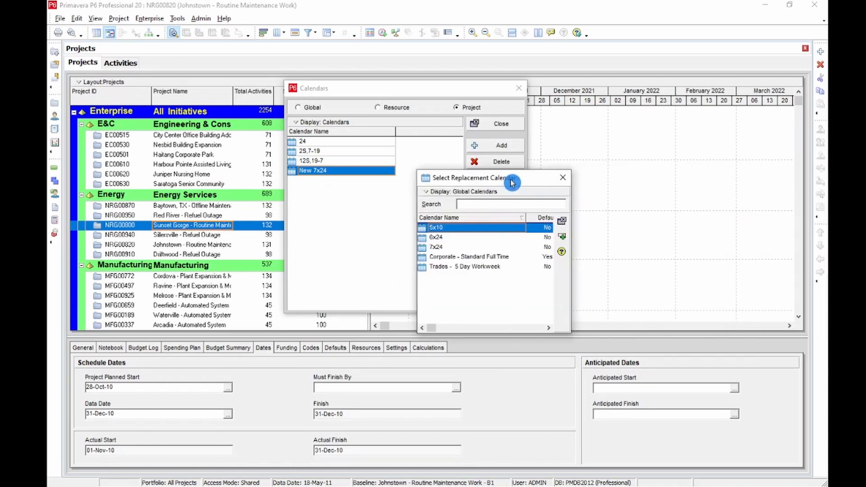
- List the project calendars as replacements and assign calendar 24 in place of the deleted one
left_click_drag(519, 171, 427, 153)
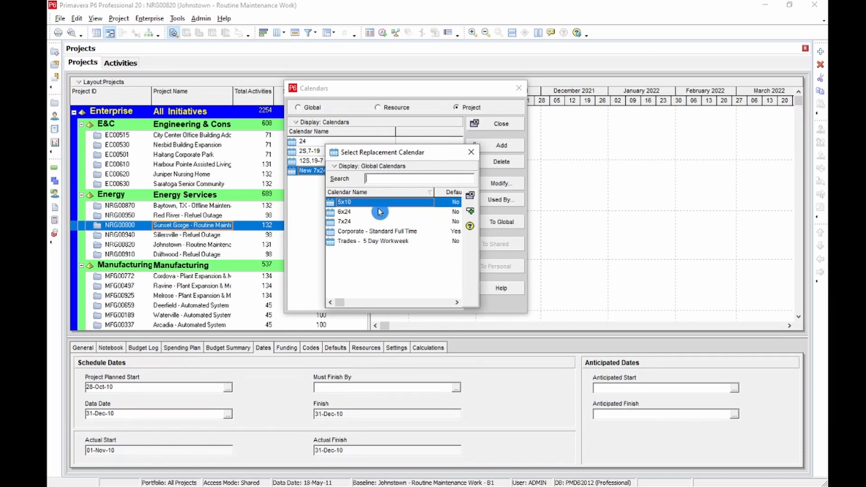
left_click(345, 167)
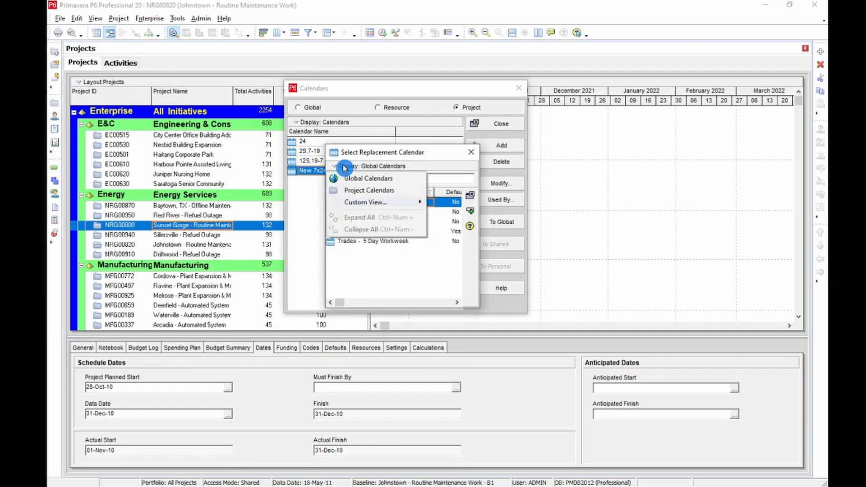
left_click(348, 191)
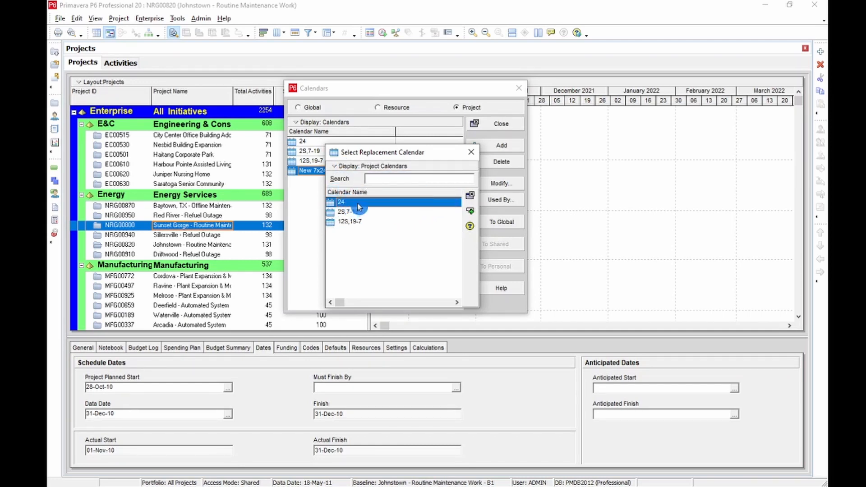
left_click(471, 211)
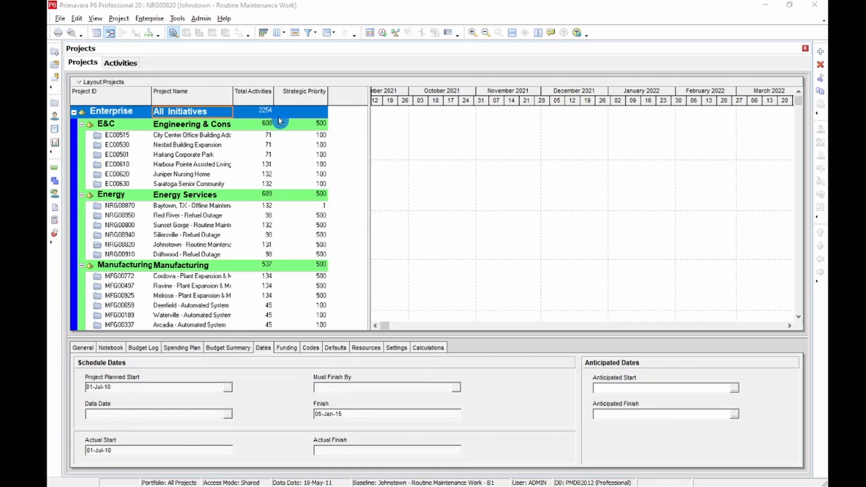
- Open the enterprise calendars, display the global ones and select the 5x10 calendar
left_click(149, 19)
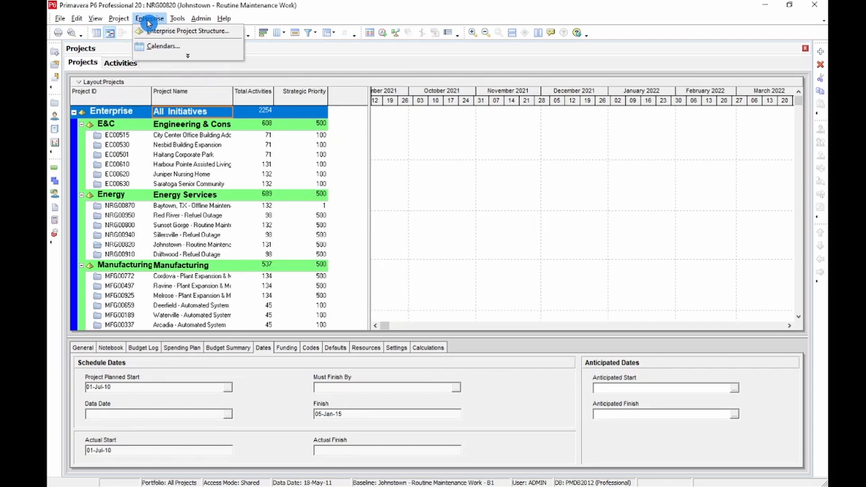
left_click(174, 55)
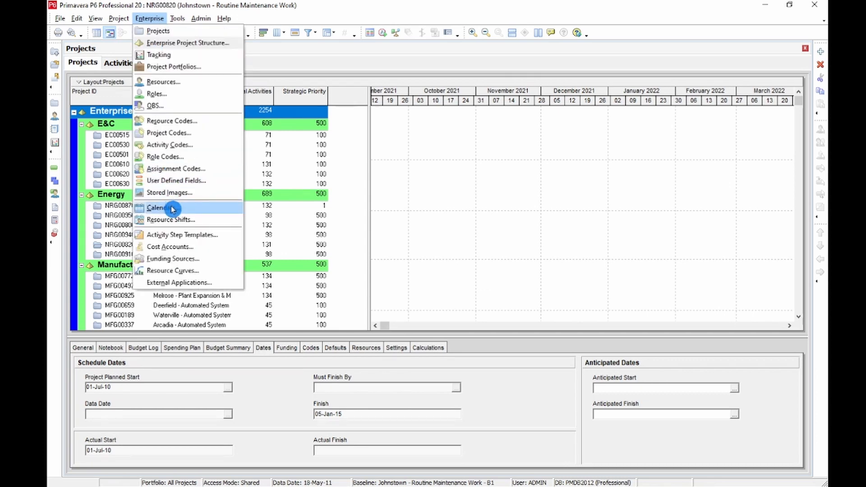
left_click(171, 207)
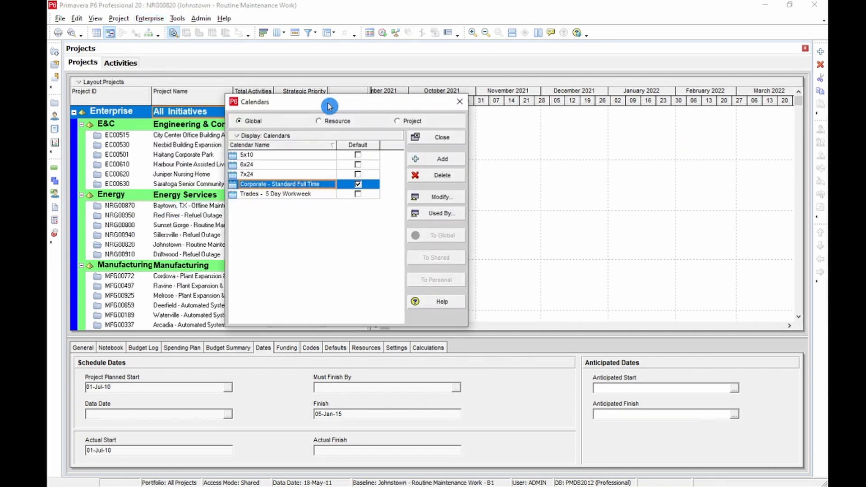
left_click(256, 122)
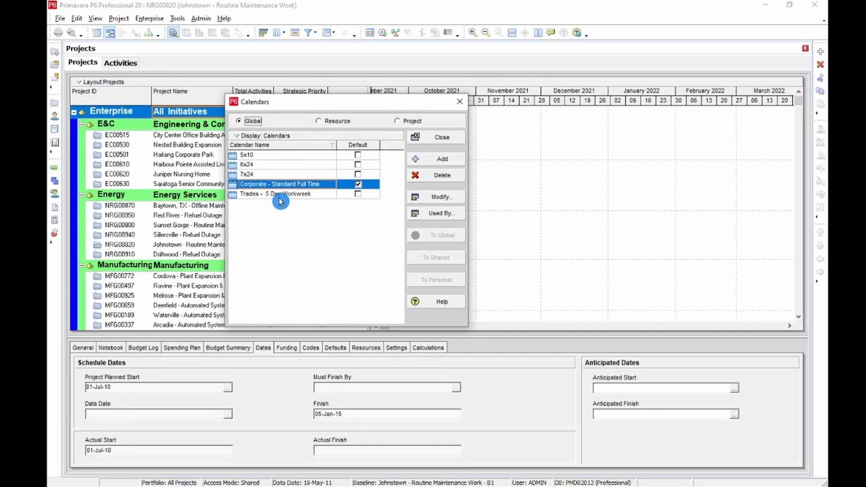
left_click(278, 156)
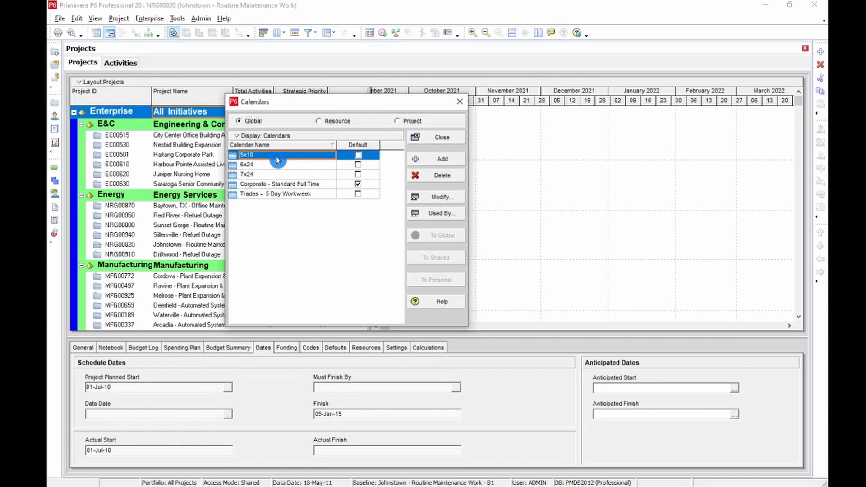
- Add a global calendar copied from the 5x10 calendar and name it New 5x10
left_click(419, 160)
left_click_drag(485, 132, 448, 123)
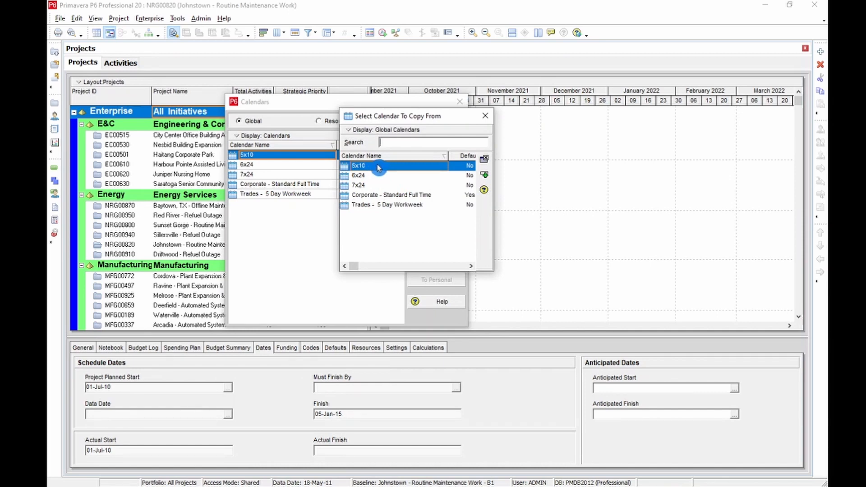
left_click(485, 176)
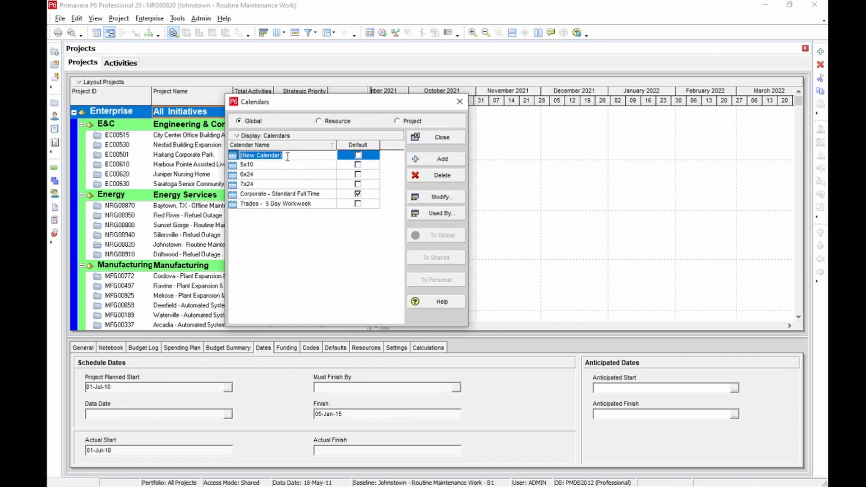
type("New")
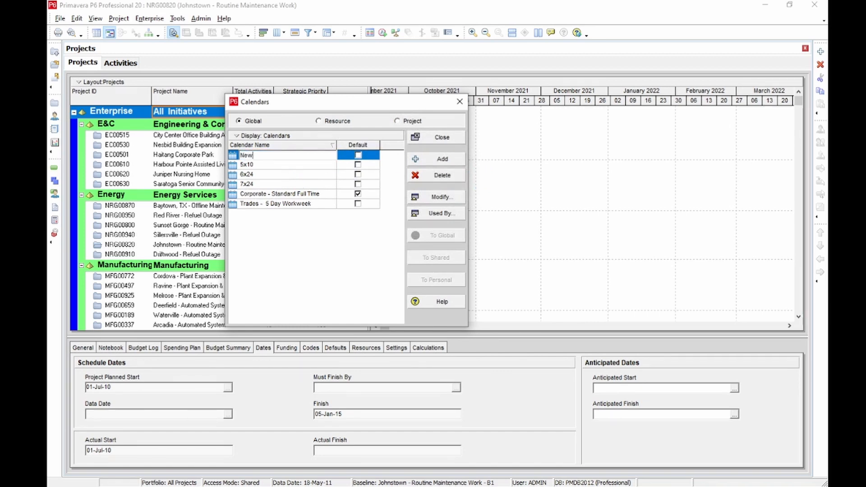
type(" 5x10")
left_click(308, 227)
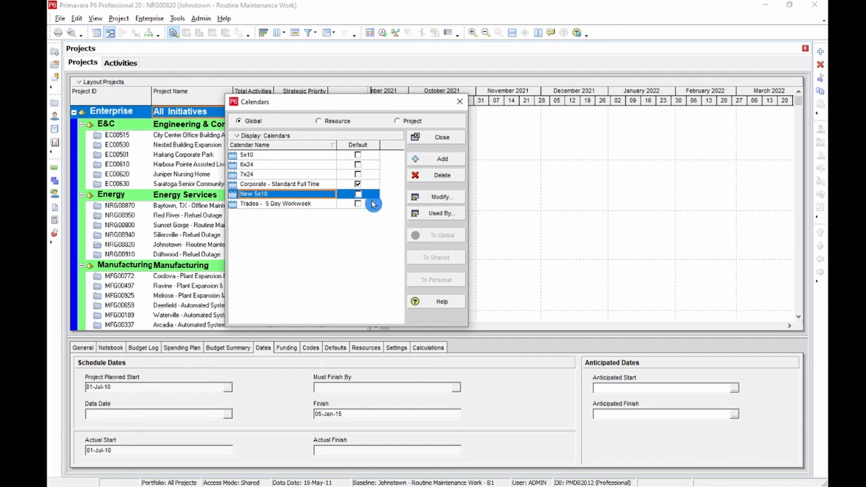
- Review the New 5x10 calendar's work hours without changing them, and check which projects use the 5x10 calendar
left_click(442, 198)
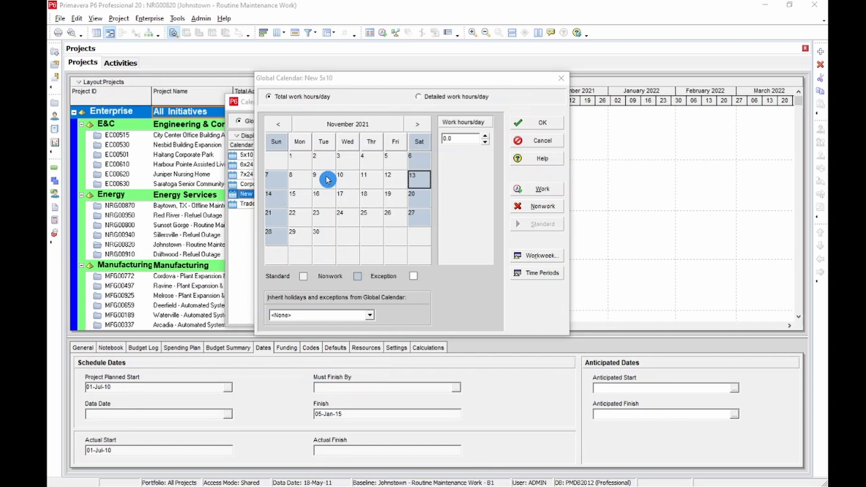
left_click(535, 142)
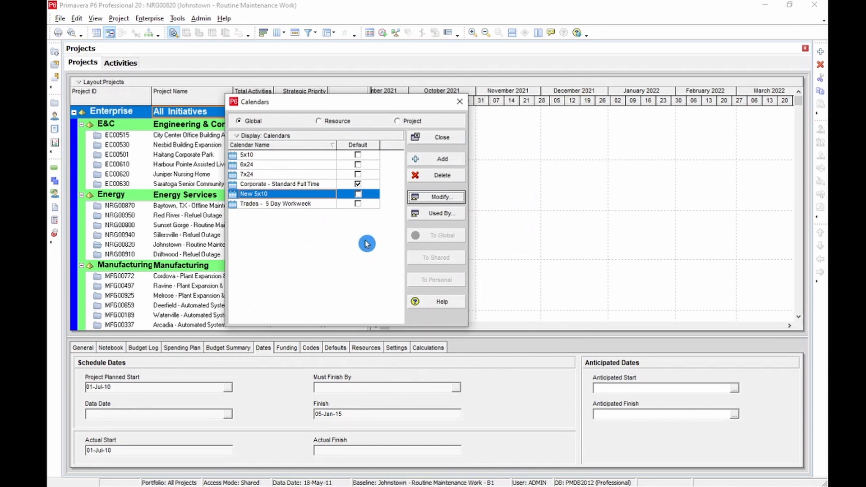
left_click(271, 155)
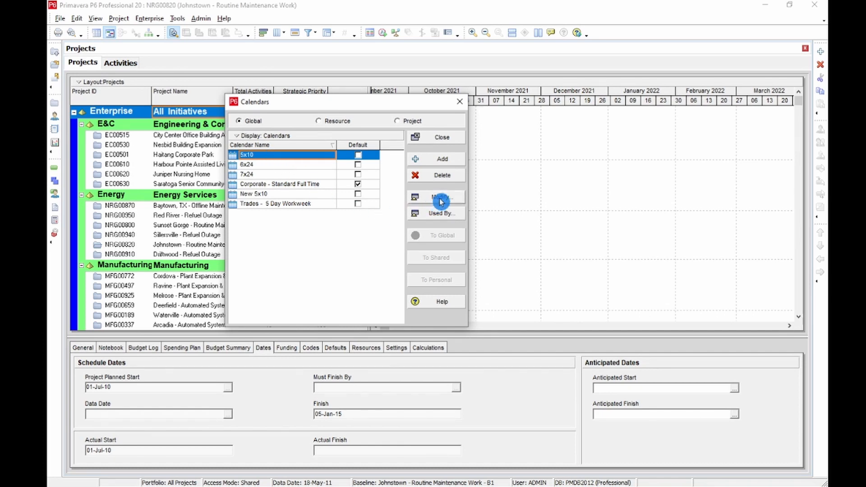
left_click(444, 214)
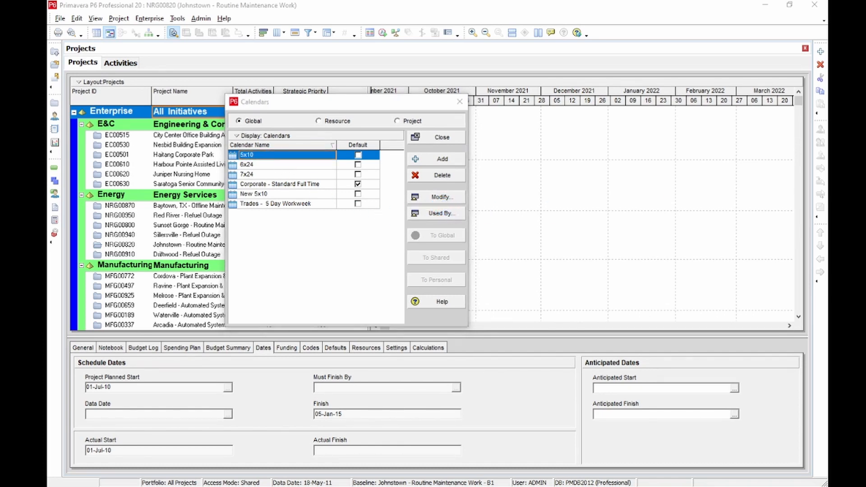
left_click_drag(737, 91, 374, 91)
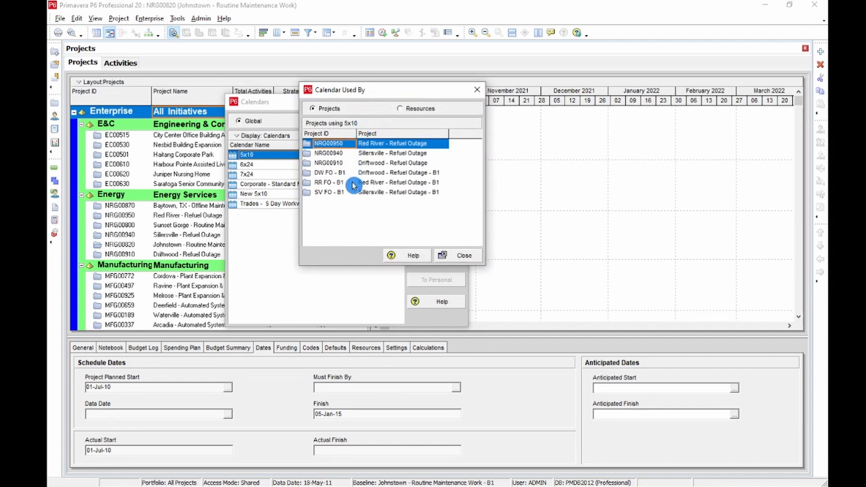
left_click(457, 256)
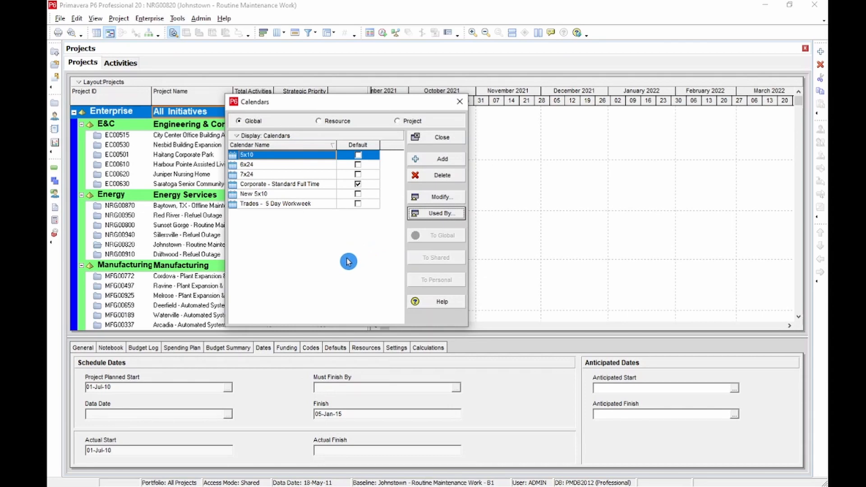
- Delete the New 5x10 global calendar
left_click(300, 195)
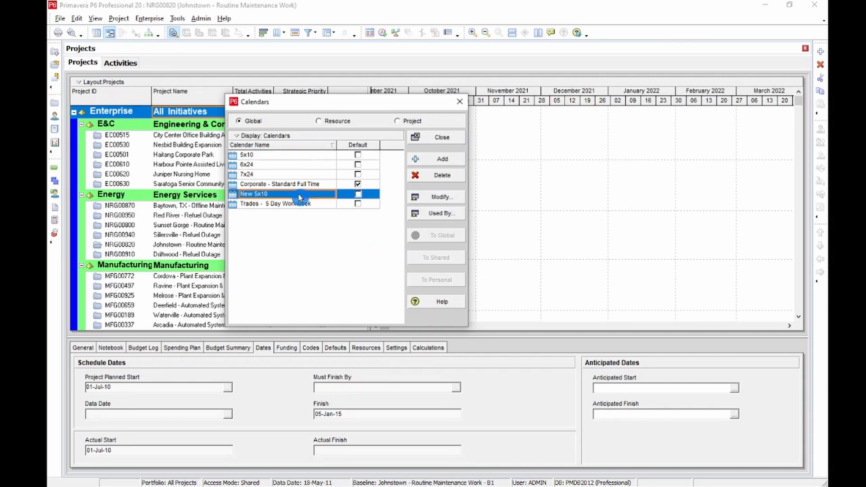
left_click(430, 176)
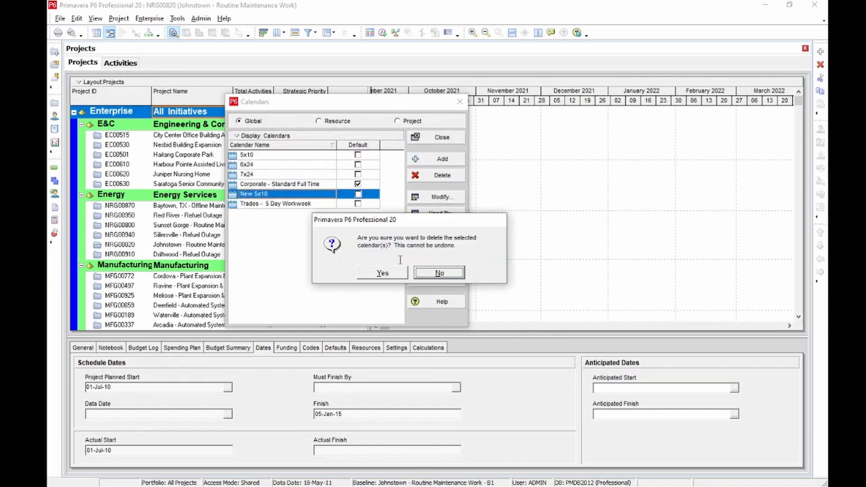
left_click(395, 273)
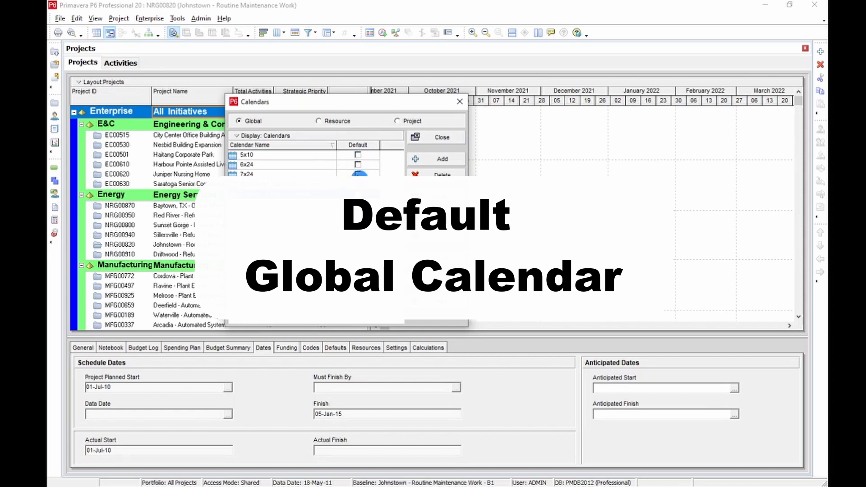
- Try 5x10 as the default global calendar and make Corporate - Standard Full Time the default again
left_click(359, 156)
left_click(360, 156)
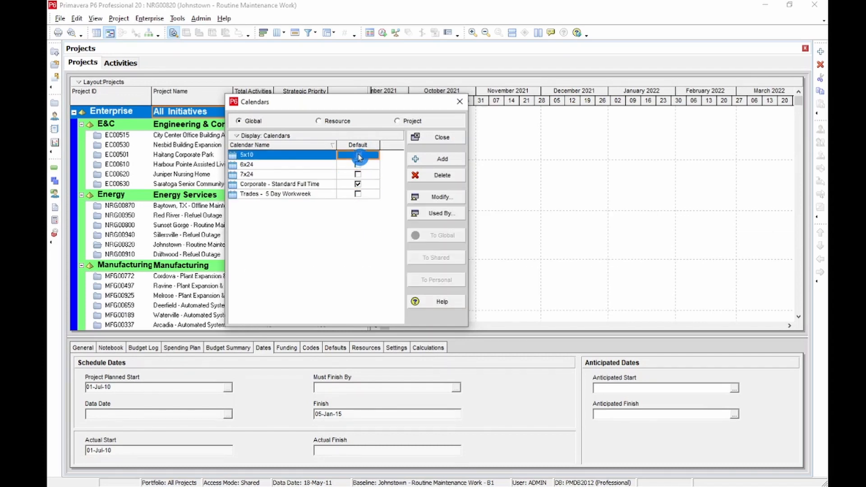
left_click(357, 185)
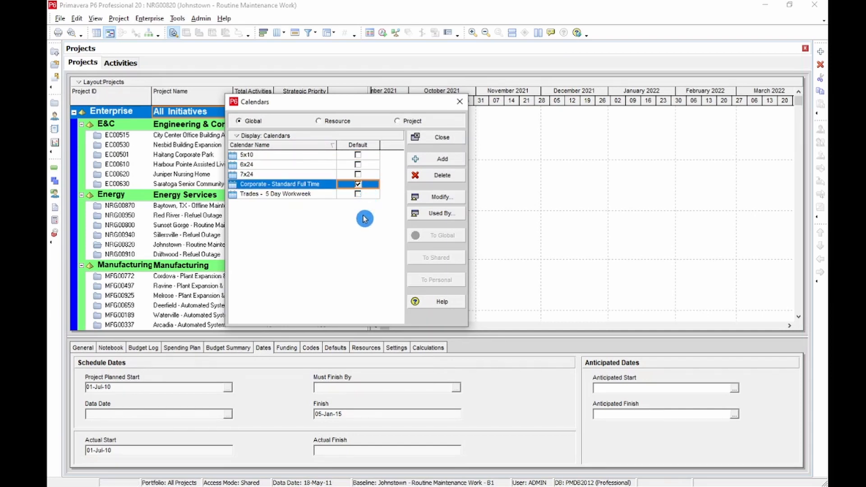
- Display the personal and shared resource calendars, and close the calendars window
left_click(323, 123)
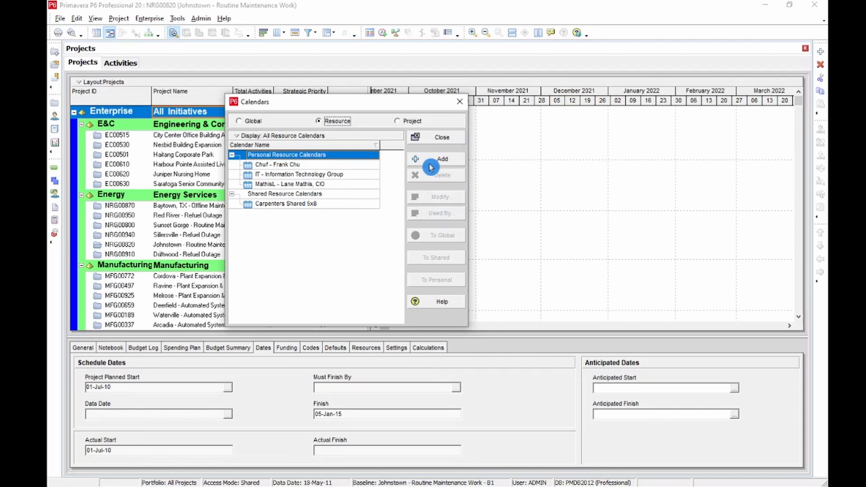
left_click(430, 139)
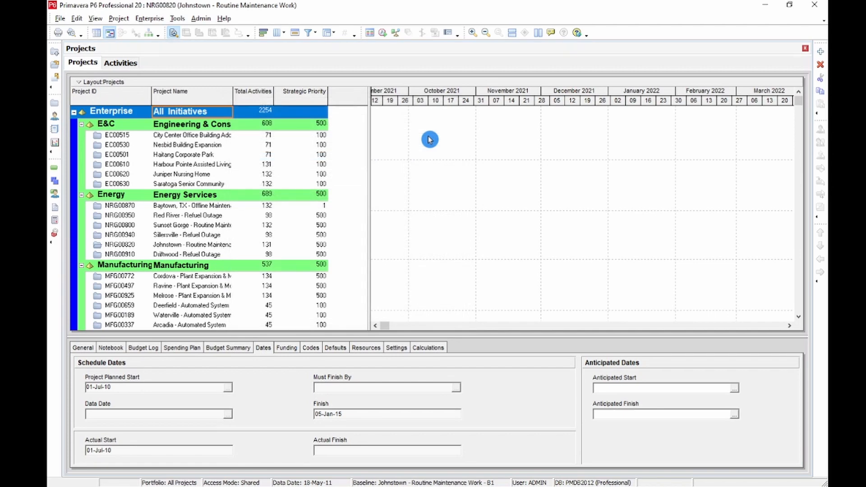